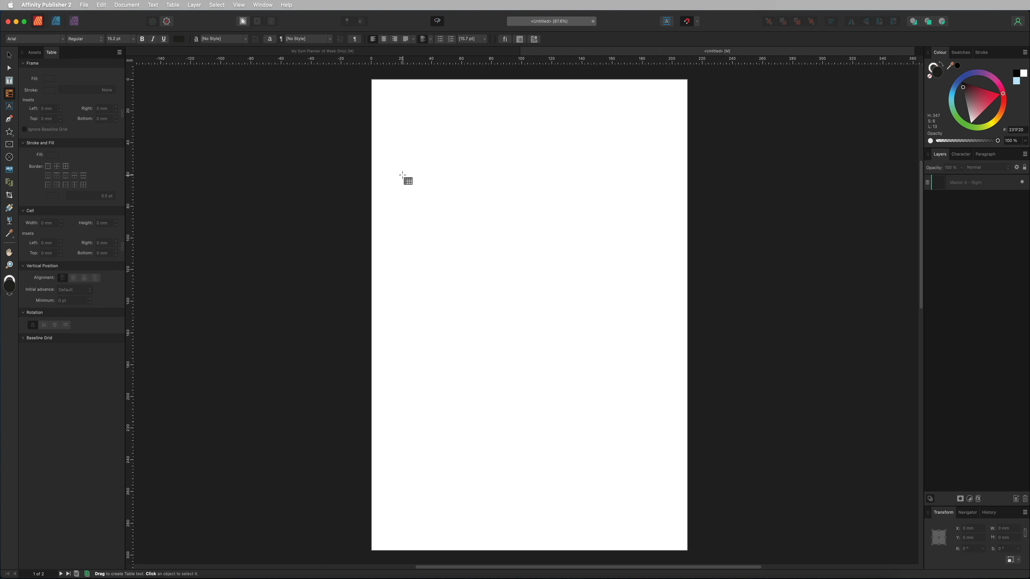
Draw a table with six columns and 20 rows, about 182 mm wide and 96 mm tall, and place the cursor in cell C3
left_click_drag(392, 164, 638, 205)
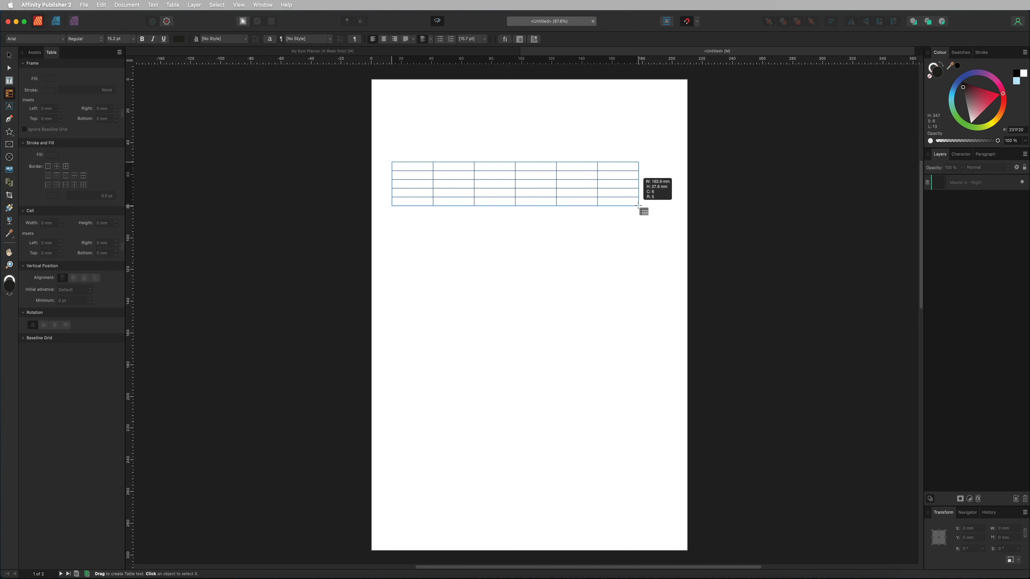
left_click_drag(637, 205, 666, 314)
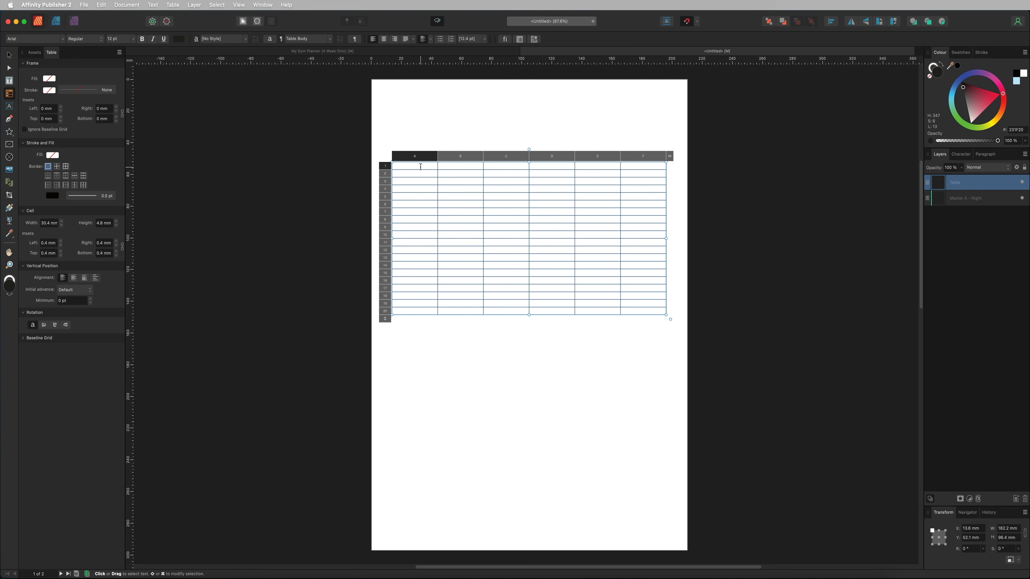
key("Tab")
key("Tab")
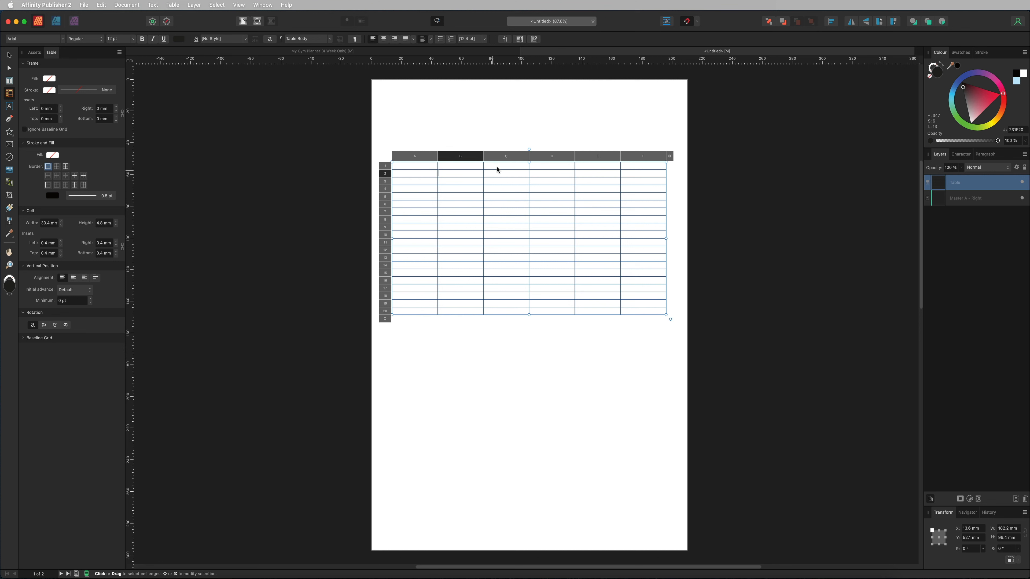
left_click(504, 181)
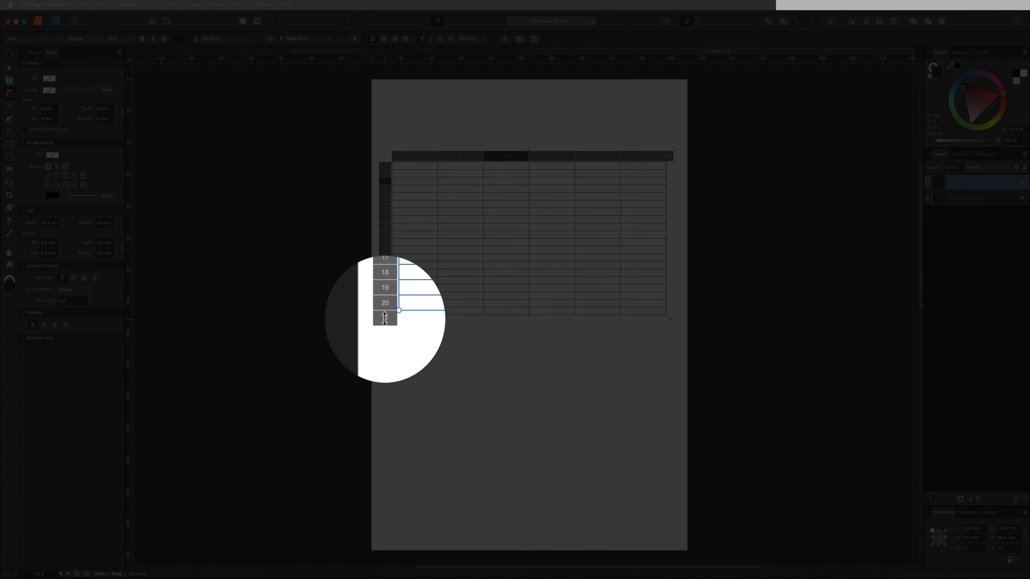
Reduce the table to 10 rows and four columns, enlarge it to about 188.5 by 74.8 mm, and deselect it
left_click_drag(381, 318, 386, 241)
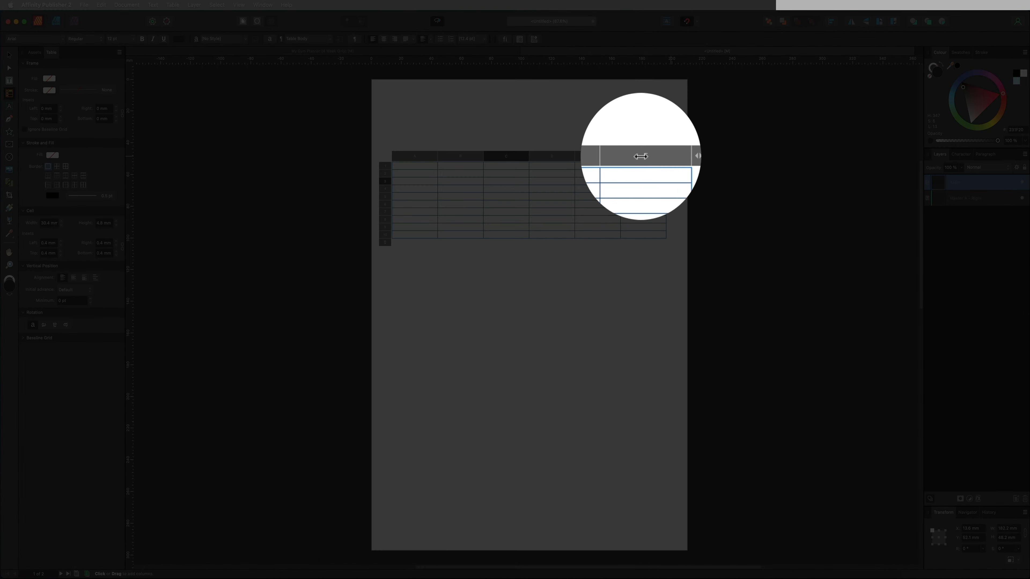
left_click_drag(641, 156, 570, 162)
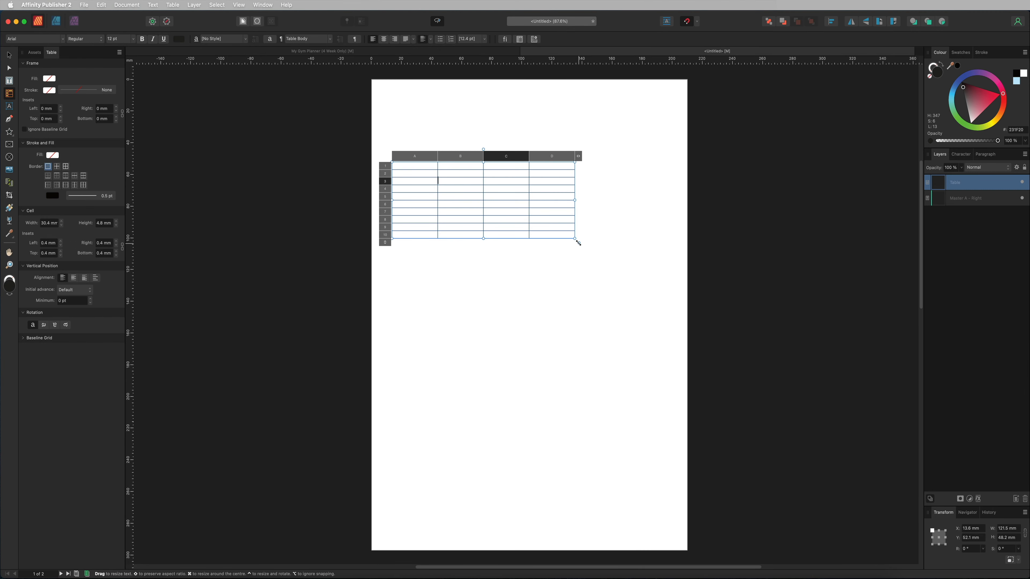
left_click_drag(578, 243, 656, 361)
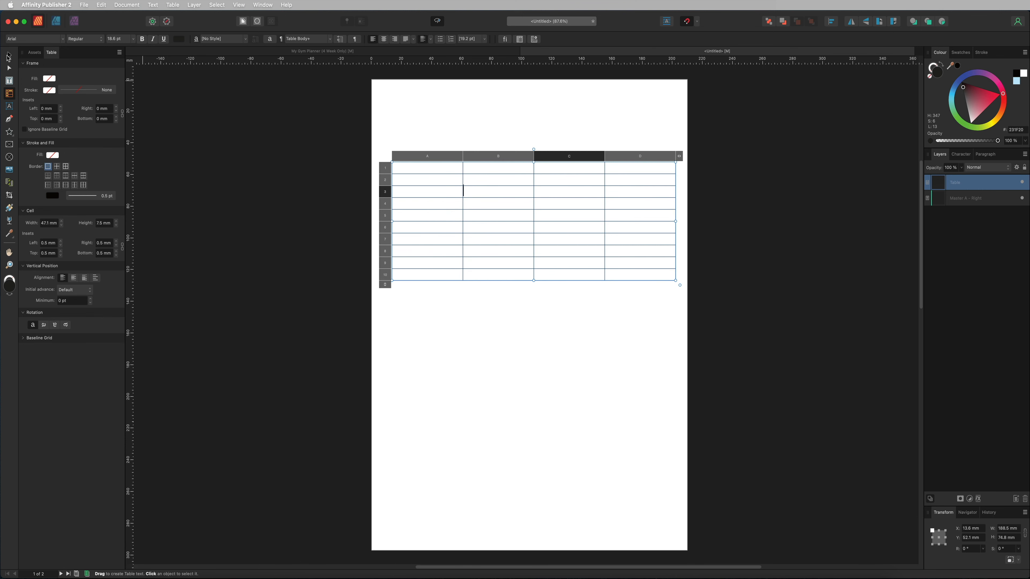
key("v")
left_click(376, 149)
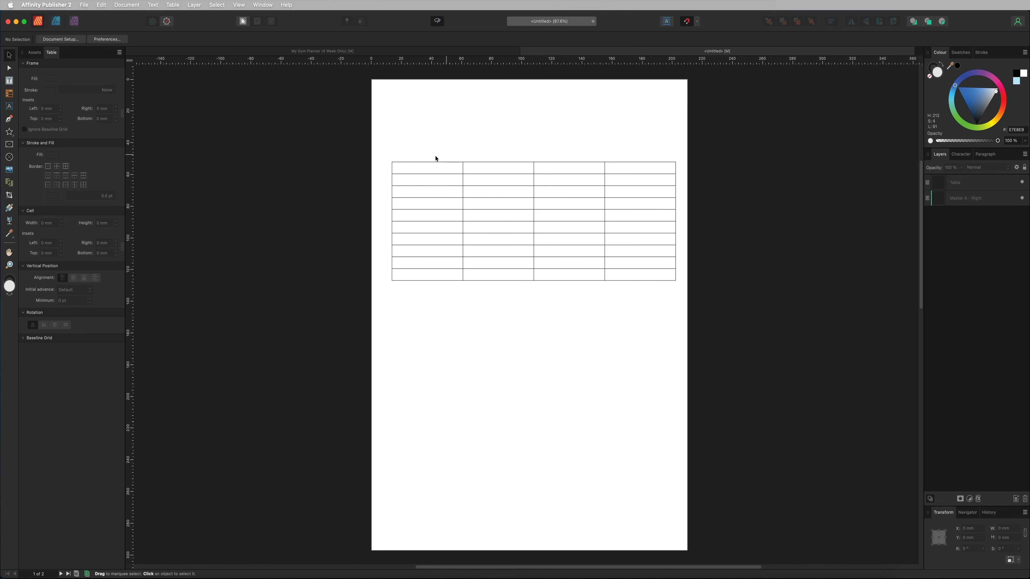
Examine the Free Weights and Today My Goals Are tables in the My Gym Planner document, then return to the untitled document
left_click(280, 53)
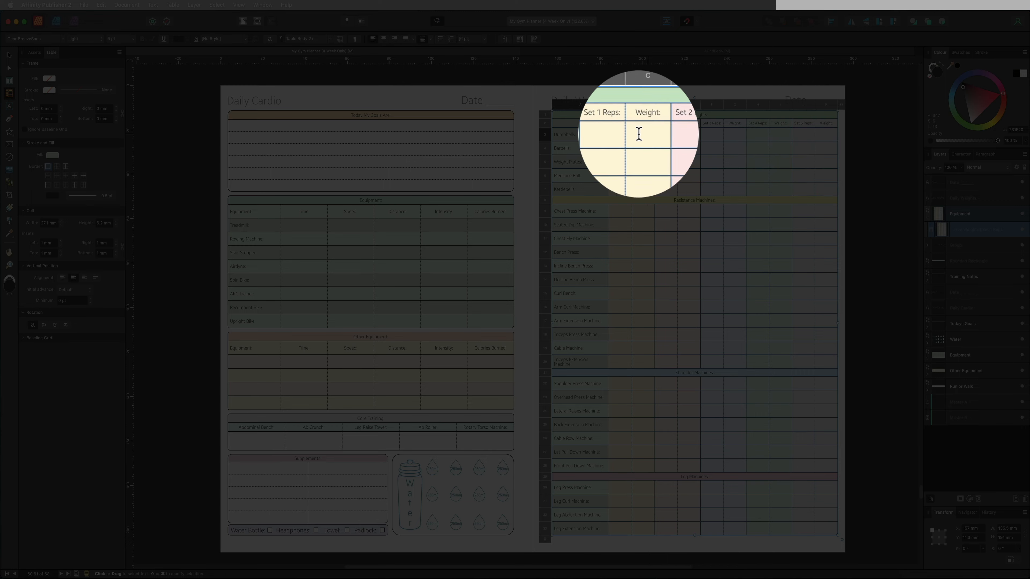
left_click(591, 131)
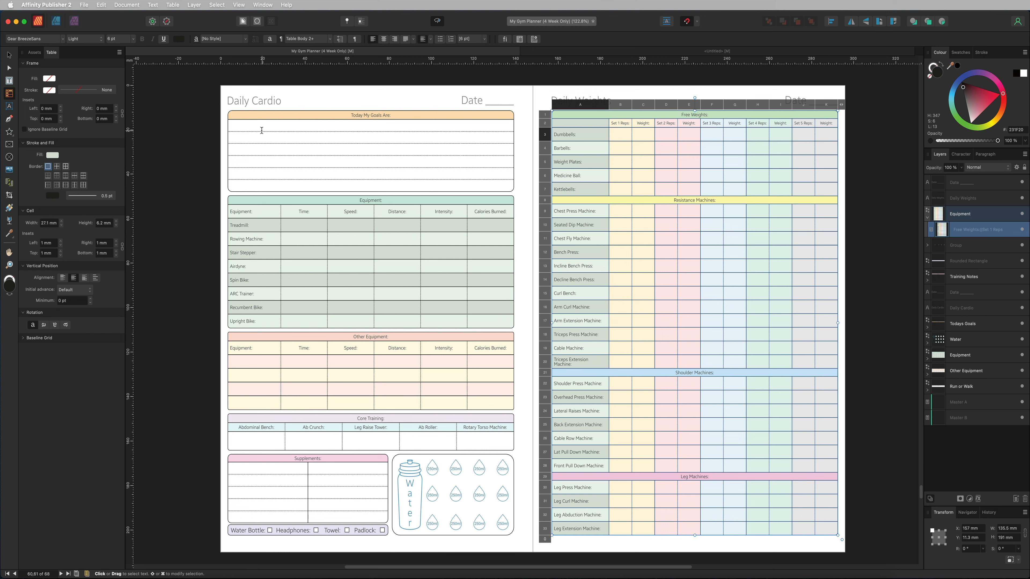
left_click_drag(243, 125, 443, 184)
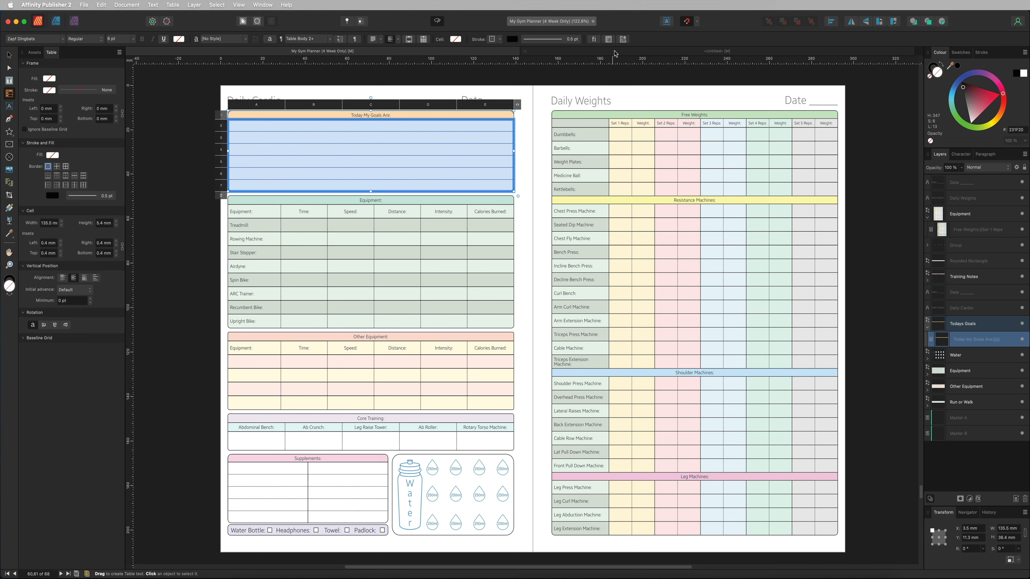
left_click(616, 51)
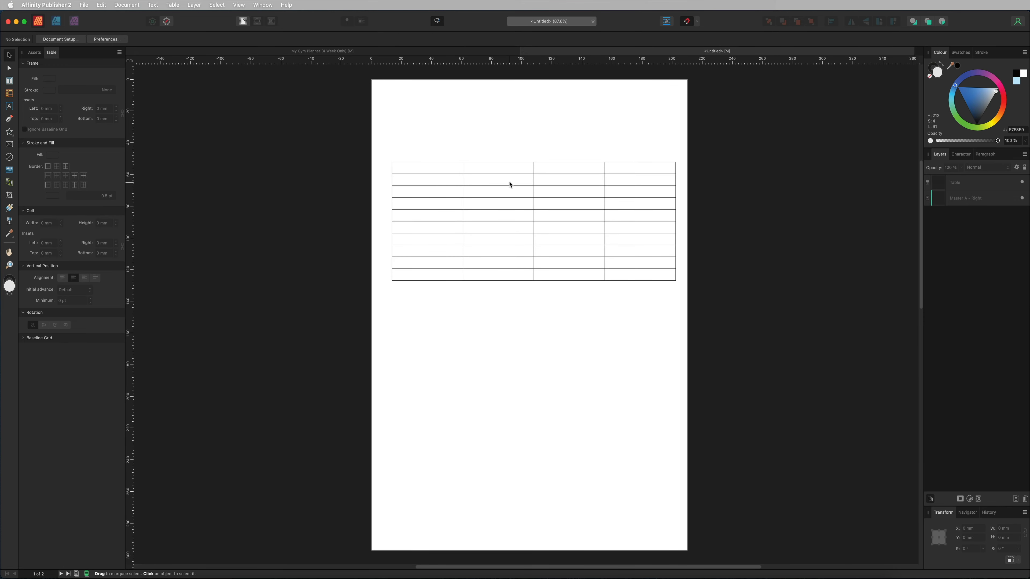
Select all of the table's cells and remove the stroke from the inside vertical borders
double_click(416, 171)
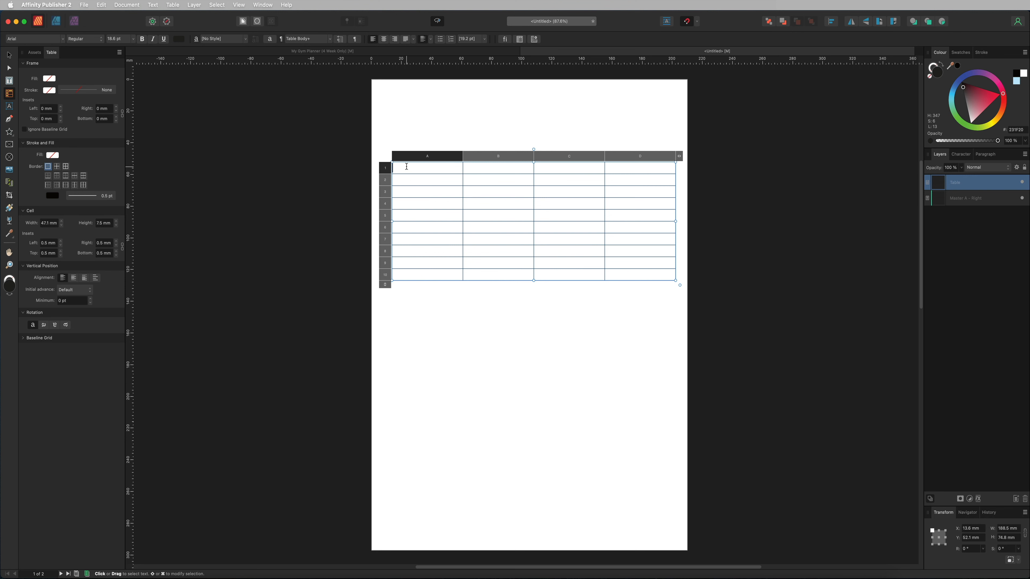
left_click_drag(406, 167, 626, 272)
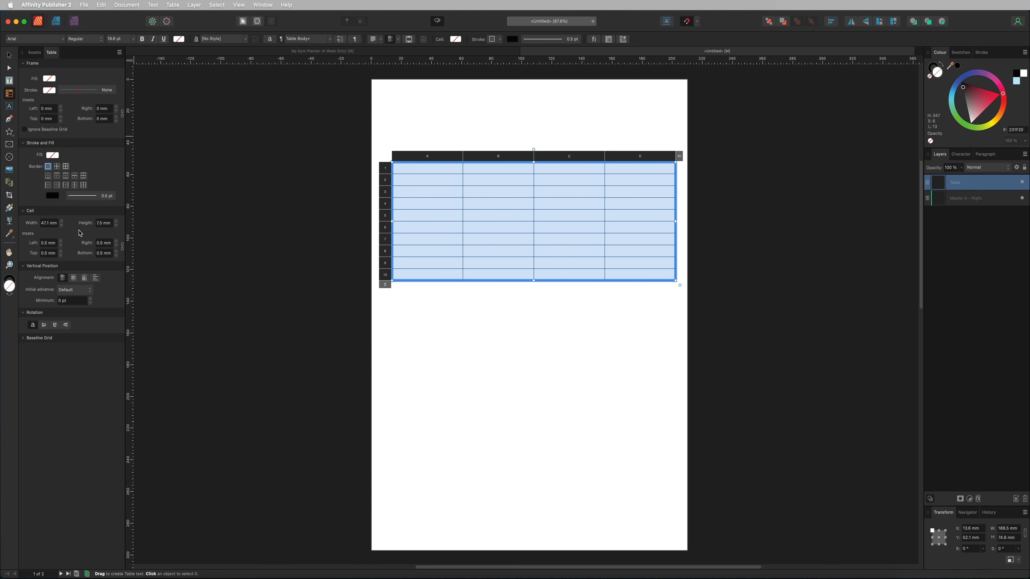
left_click(263, 5)
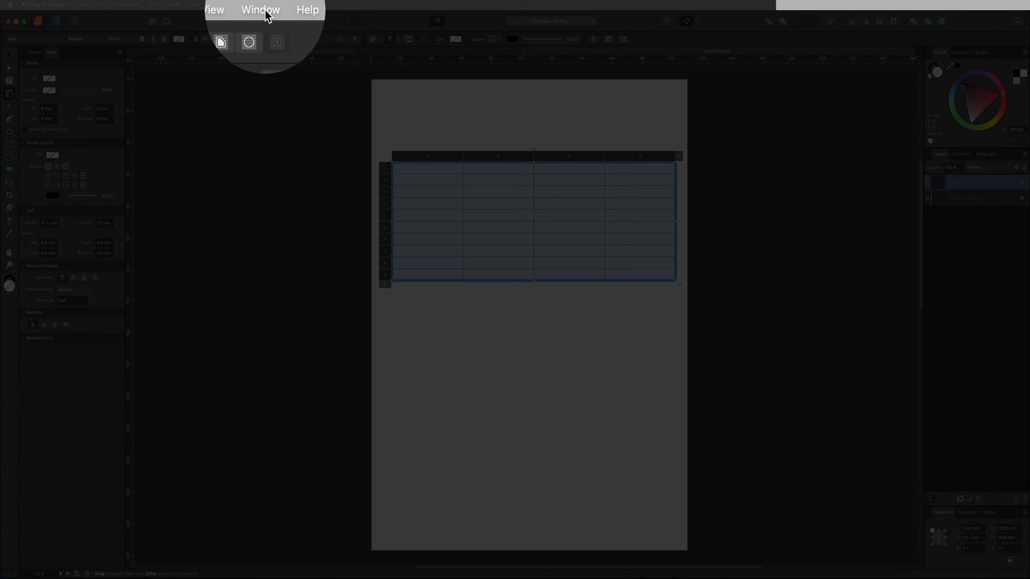
mouse_move(294, 301)
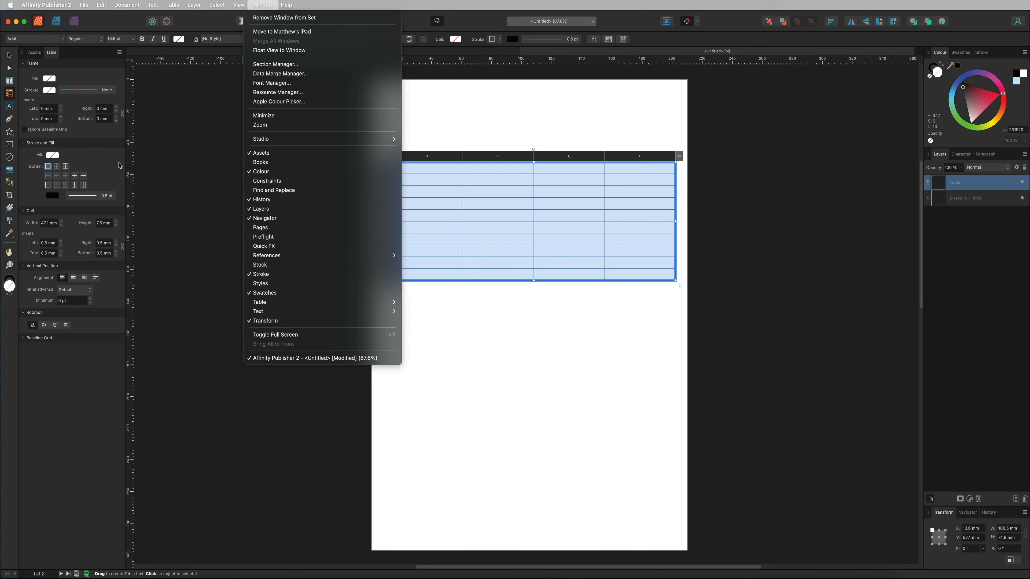
left_click(120, 164)
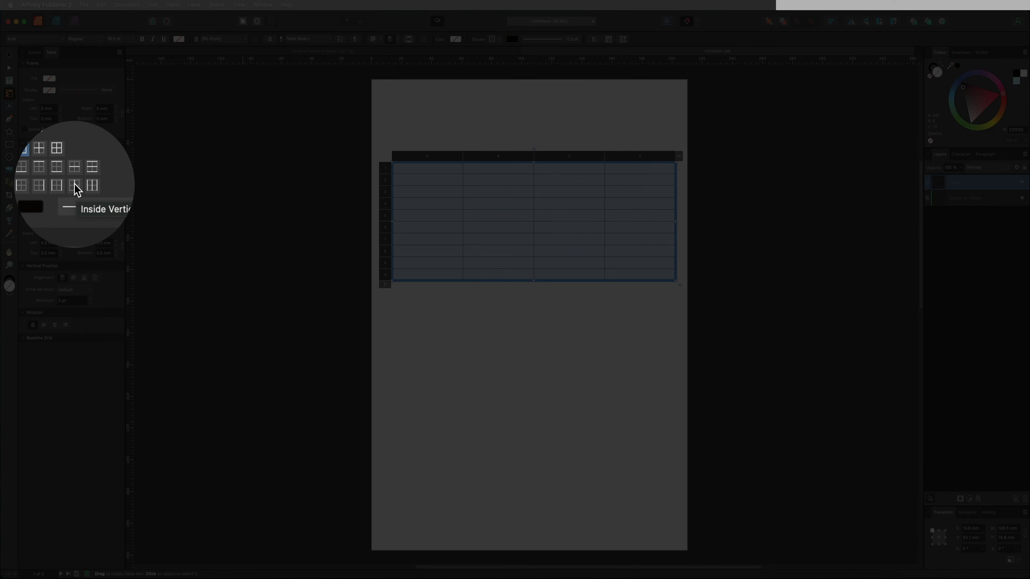
left_click(75, 185)
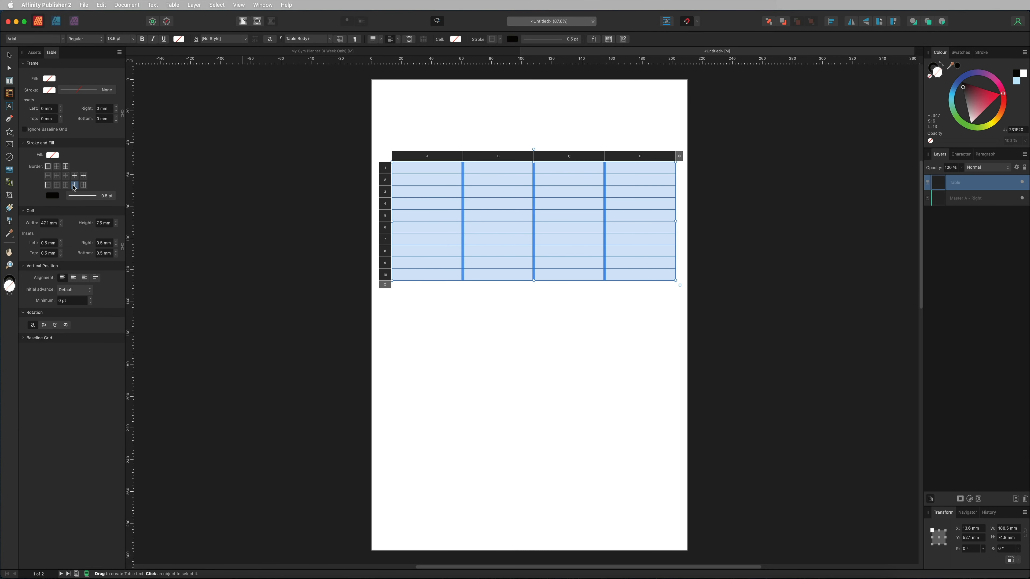
left_click(83, 196)
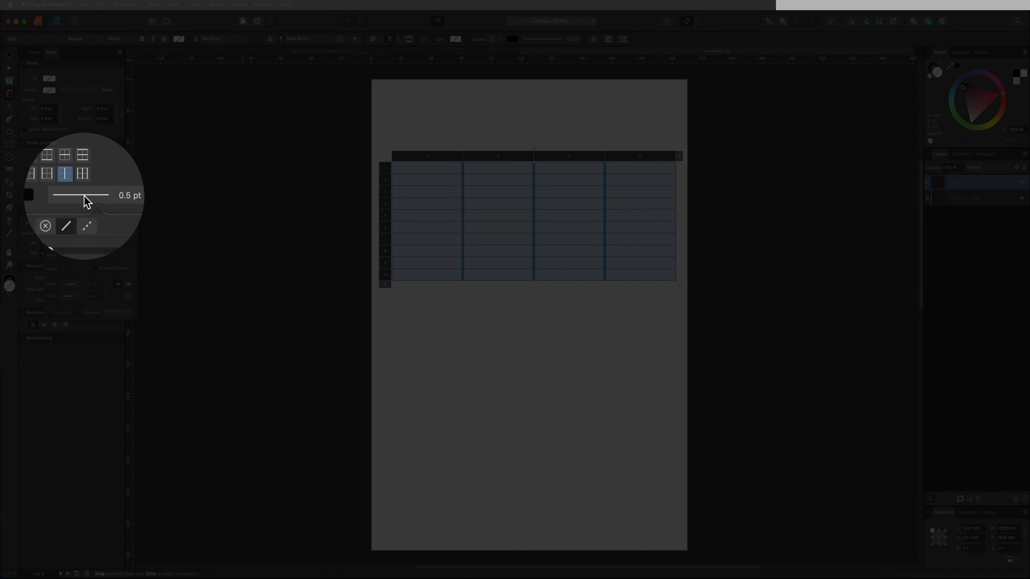
mouse_move(64, 227)
left_mouse_down()
mouse_move(83, 224)
mouse_move(72, 226)
left_mouse_up()
left_click(64, 212)
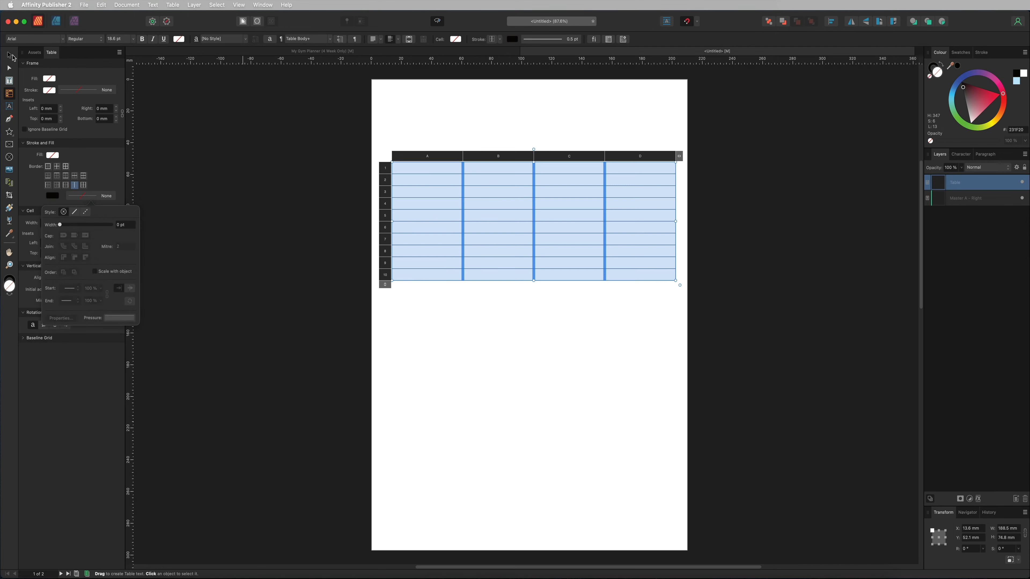
left_click(11, 56)
left_click(248, 121)
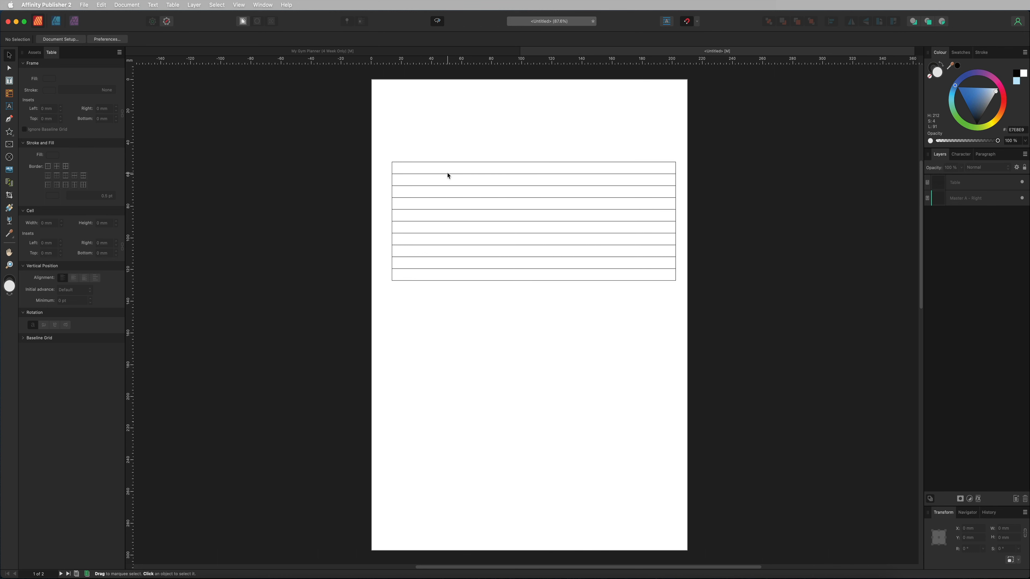
Select all of the table's cells and give the inside horizontal borders a dashed line style
key("super+equal")
key("super+equal")
scroll(448, 175, "up", 3)
scroll(448, 175, "up", 2)
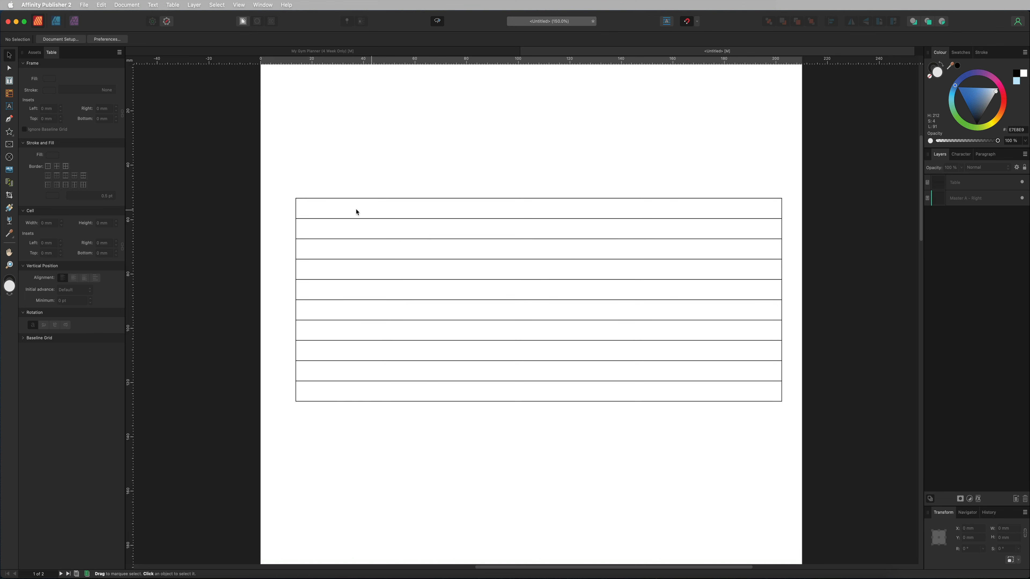
double_click(324, 207)
left_click_drag(313, 203, 721, 387)
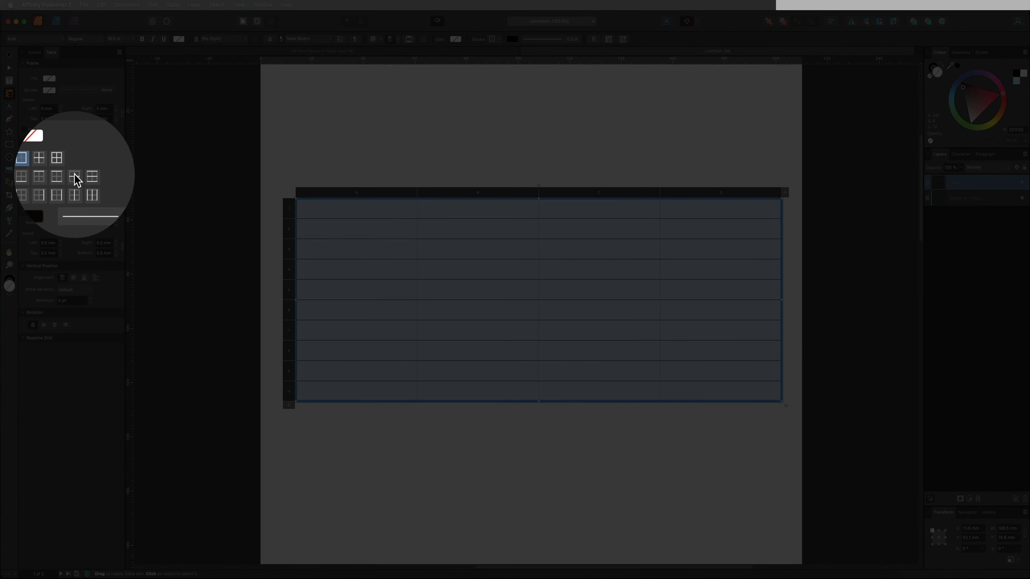
left_click(75, 177)
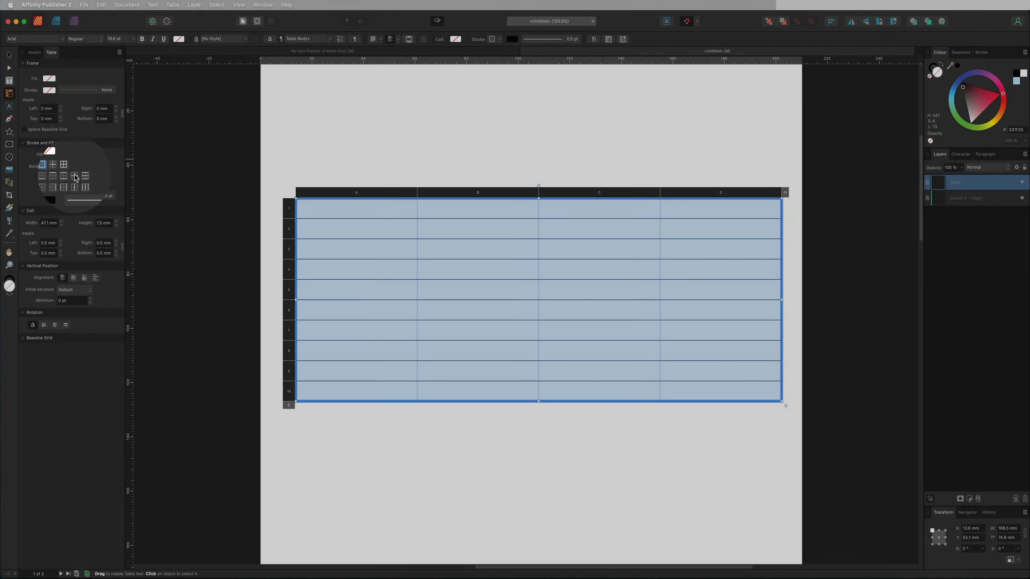
left_click(89, 197)
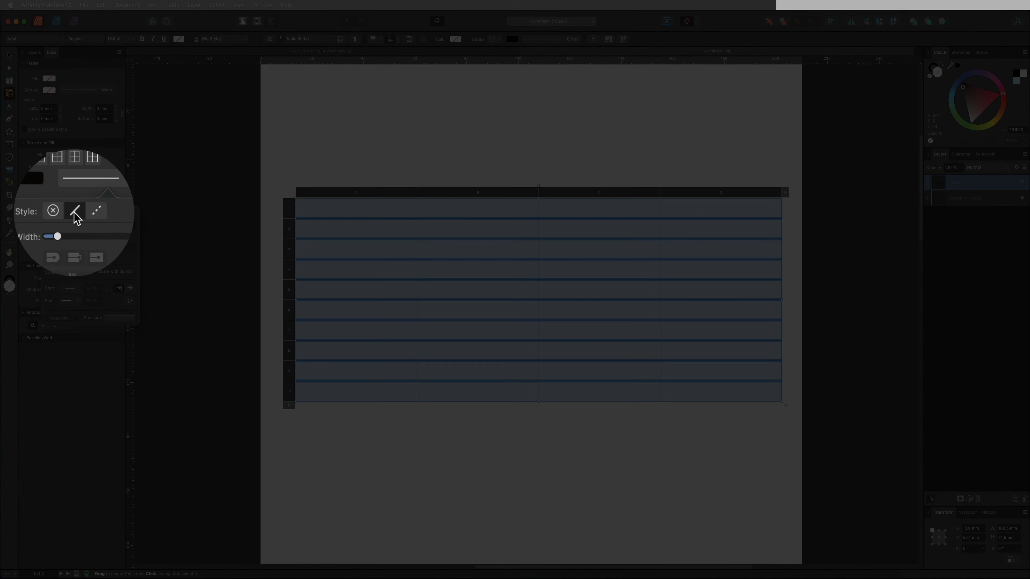
left_click(85, 211)
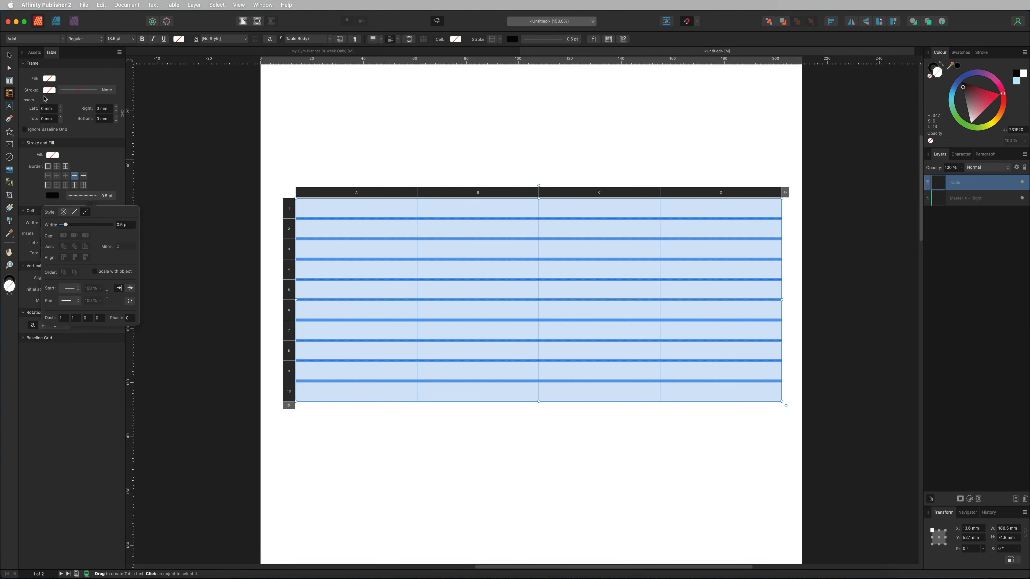
left_click(209, 123)
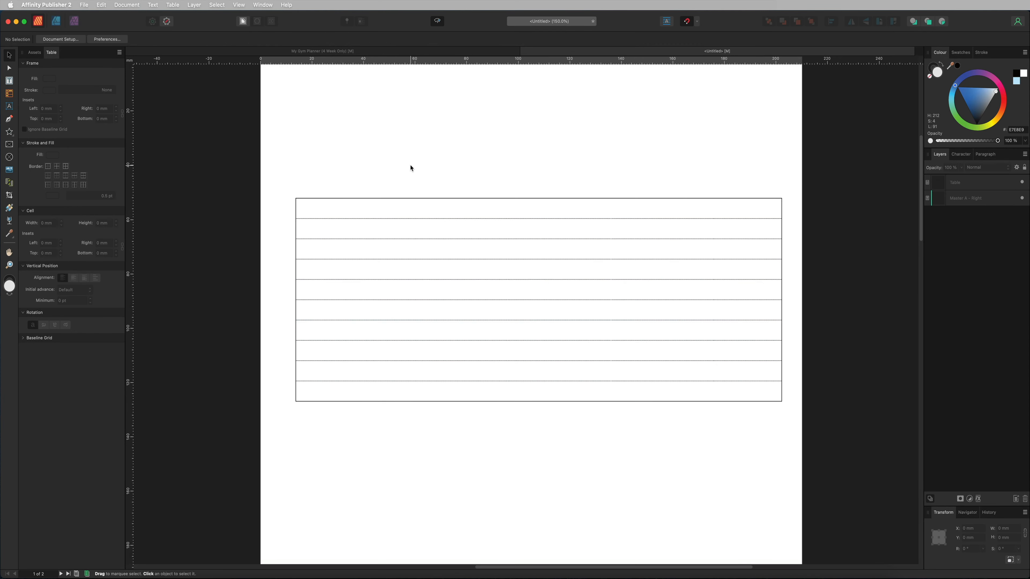
Examine the table's dashed row lines up close, then return to a view of the whole table
key("super+plus")
key("super+plus")
scroll(411, 167, "left", 5)
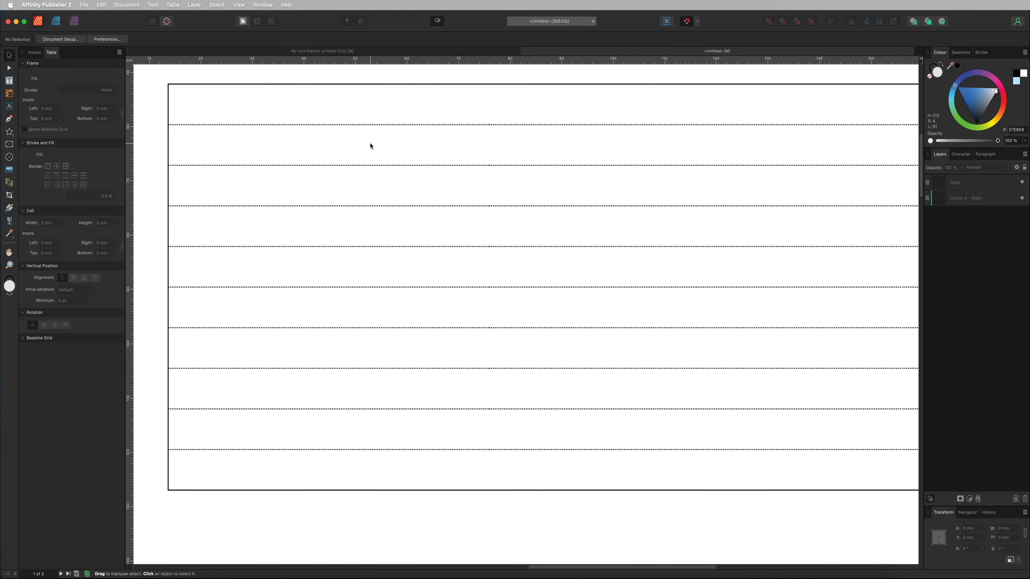
key("super+minus")
key("super+minus")
scroll(370, 146, "right", 5)
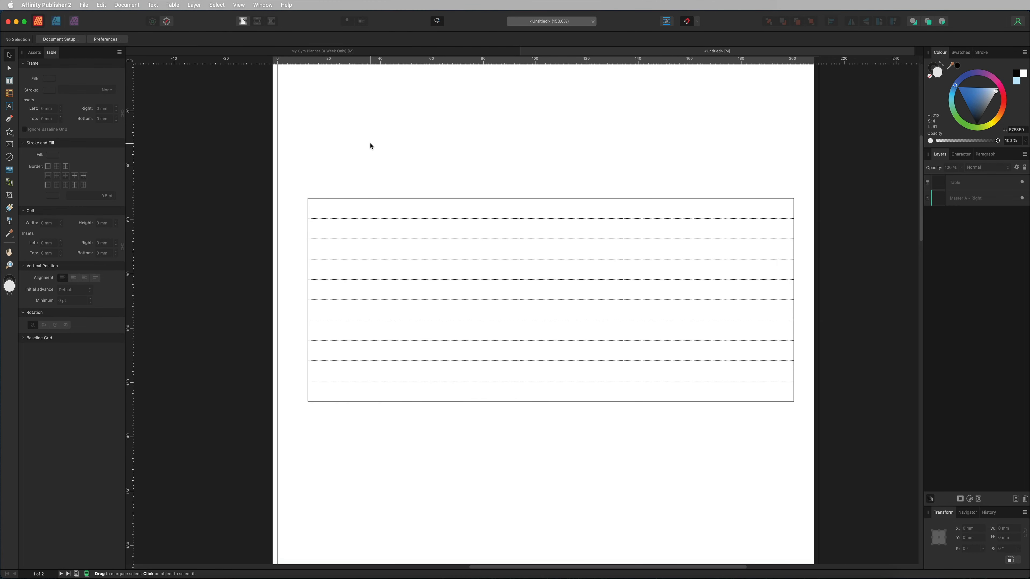
scroll(370, 147, "right", 1)
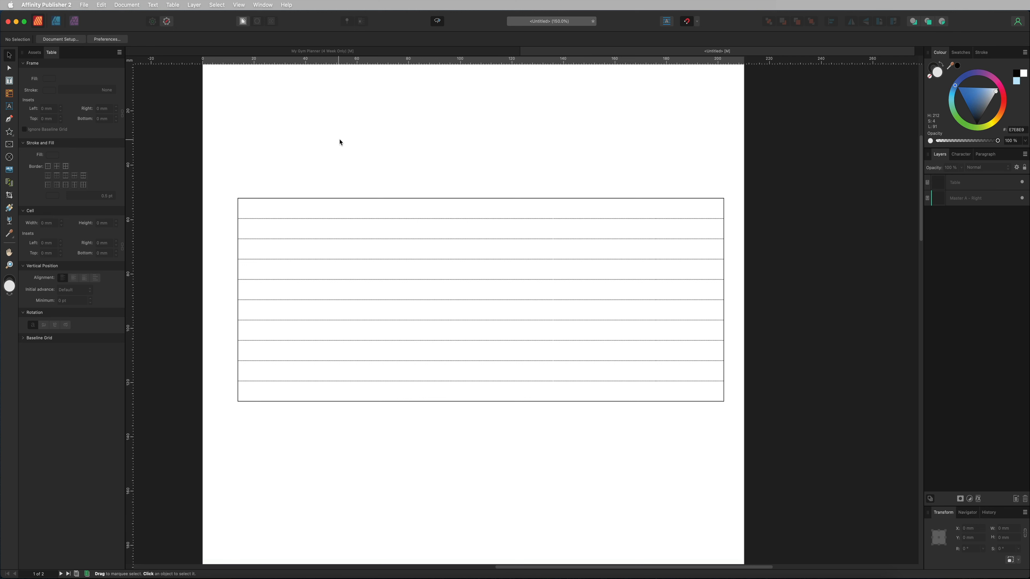
Undo the border style changes and increase the height of the table's first row to about 18.4 mm
key("super+a")
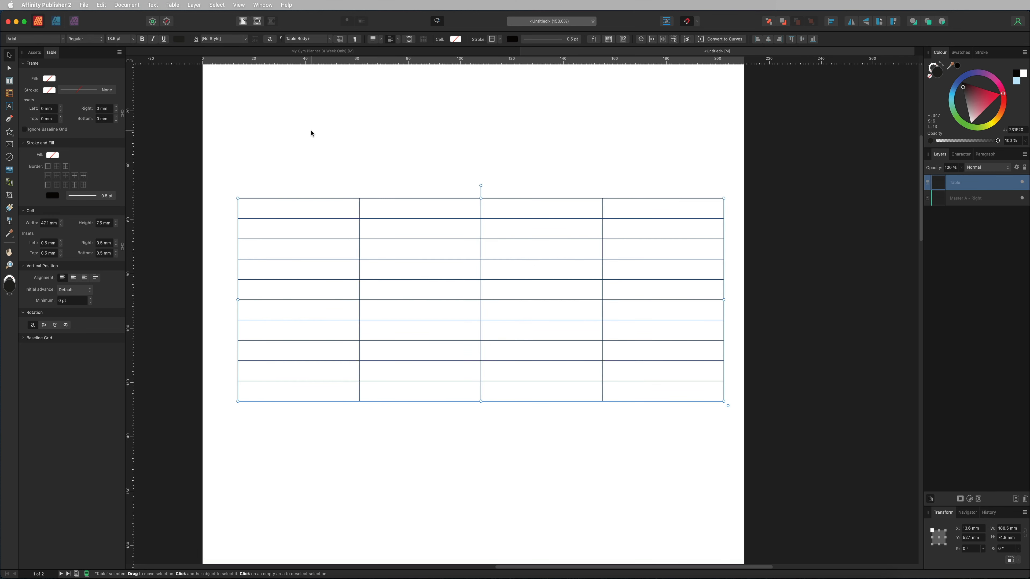
left_click(305, 211)
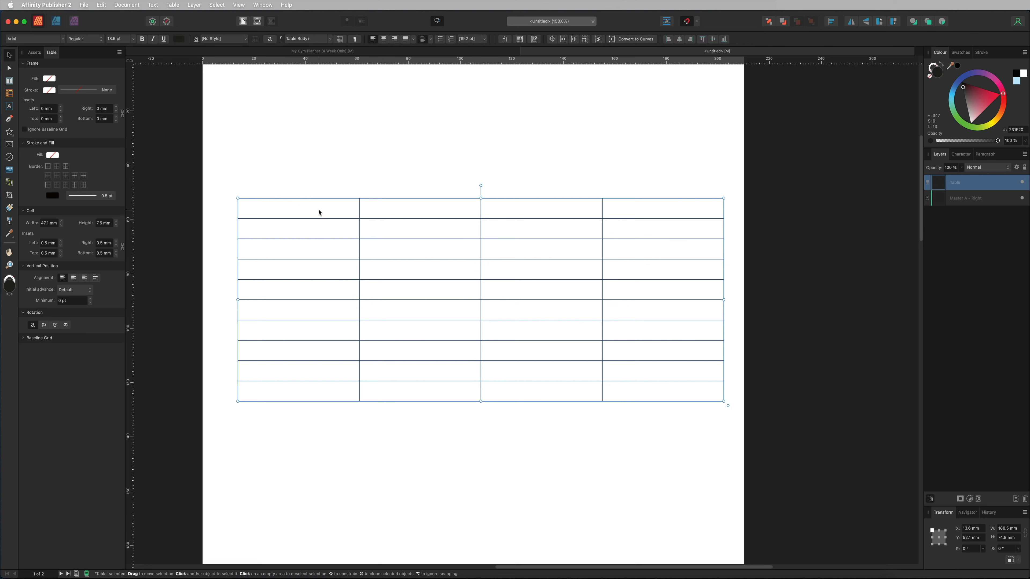
double_click(314, 211)
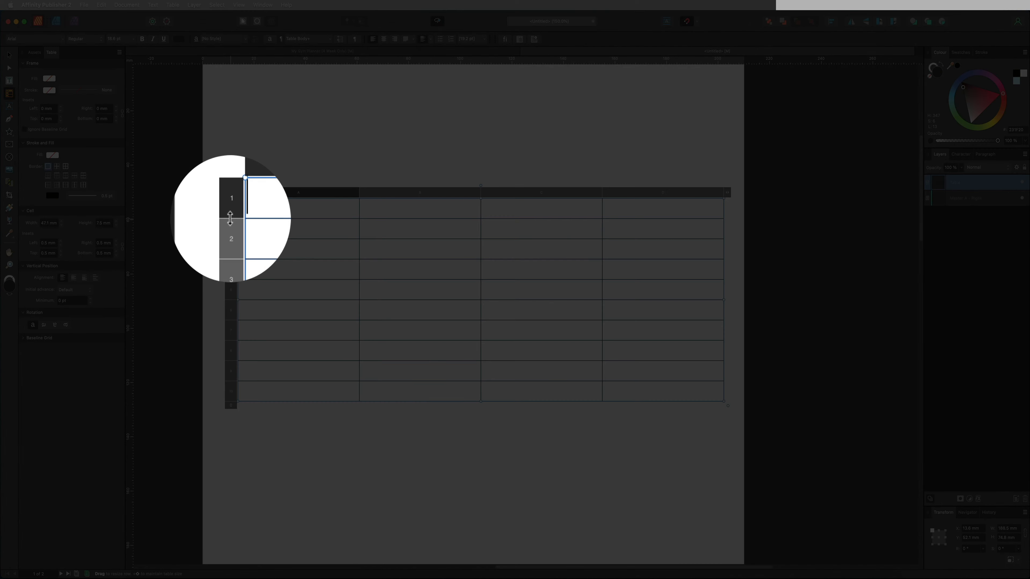
left_click_drag(230, 218, 230, 248)
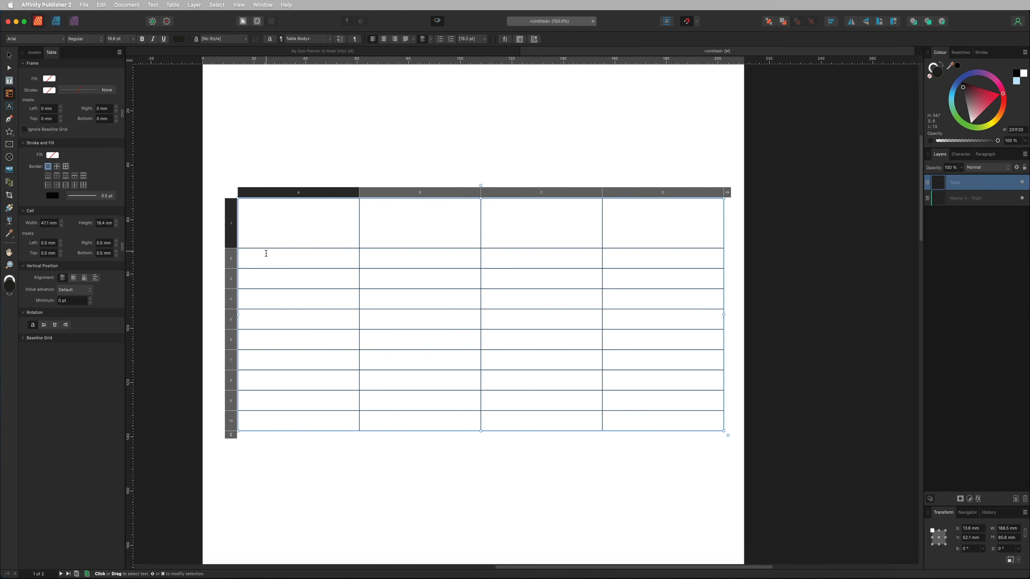
left_click(258, 218)
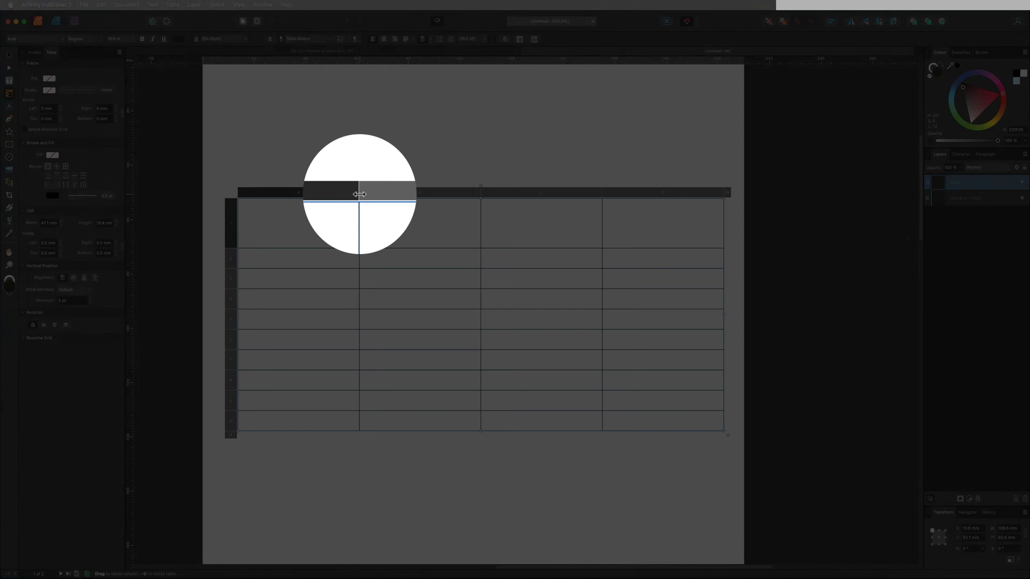
Narrow the table's first column to about 42.1 mm and merge the top five cells of that column
mouse_move(359, 192)
left_mouse_down()
mouse_move(306, 193)
mouse_move(396, 193)
mouse_move(346, 193)
left_mouse_up()
left_click_drag(271, 238, 279, 315)
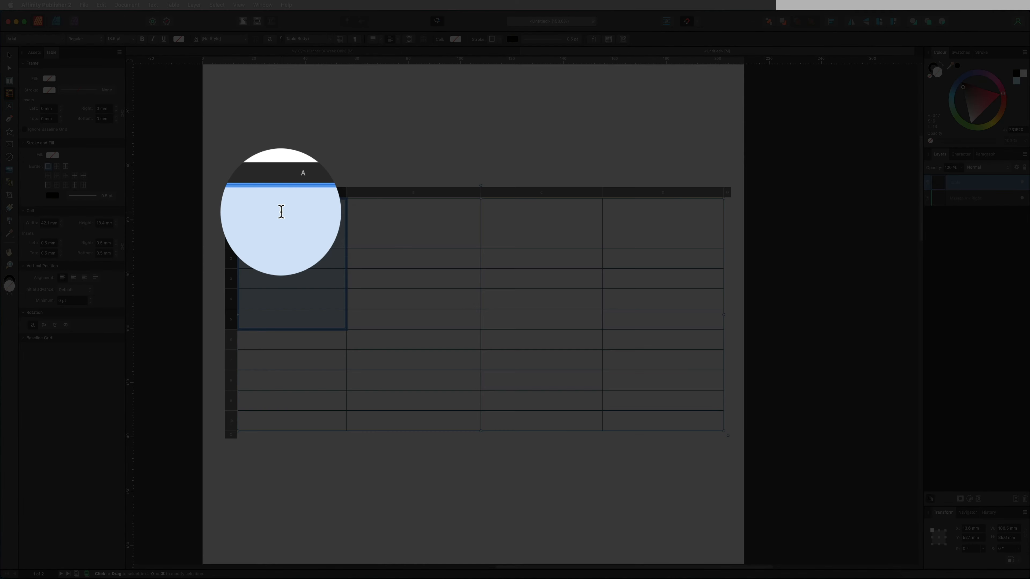
right_click(281, 212)
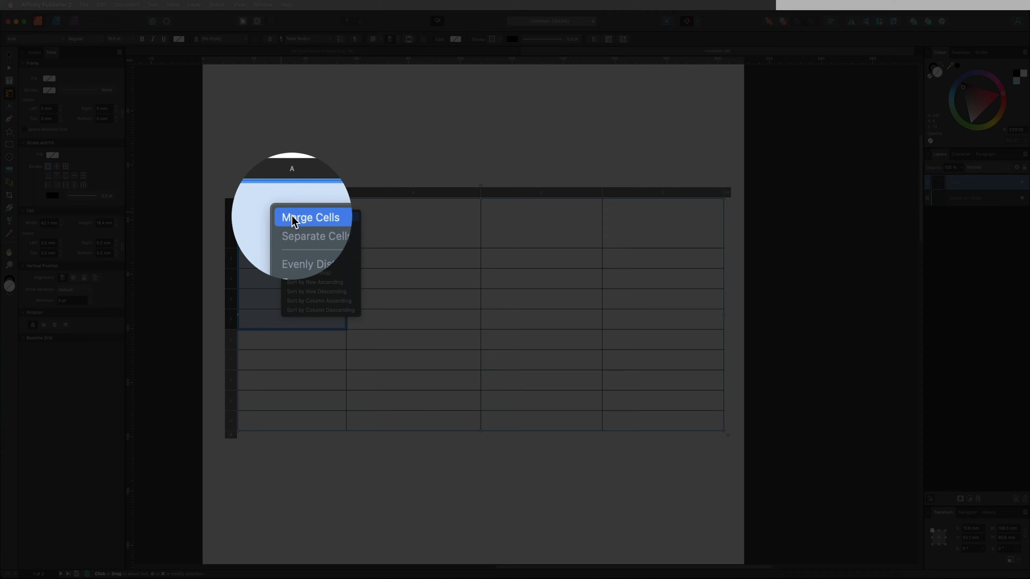
left_click(300, 217)
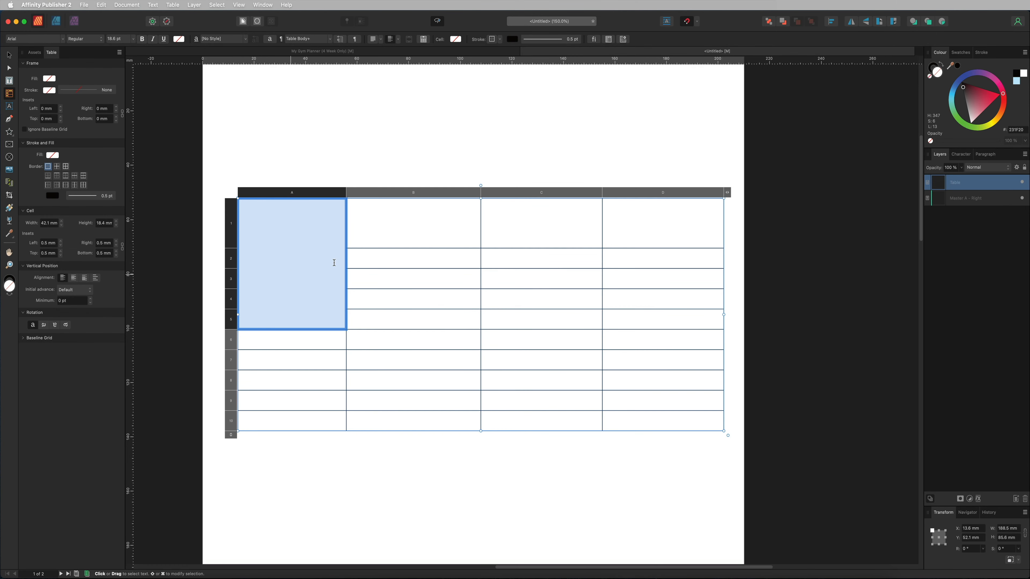
Merge the bottom five cells of the table's last column into one cell
left_click(380, 251)
left_click(389, 285)
left_click(393, 300)
left_click(406, 325)
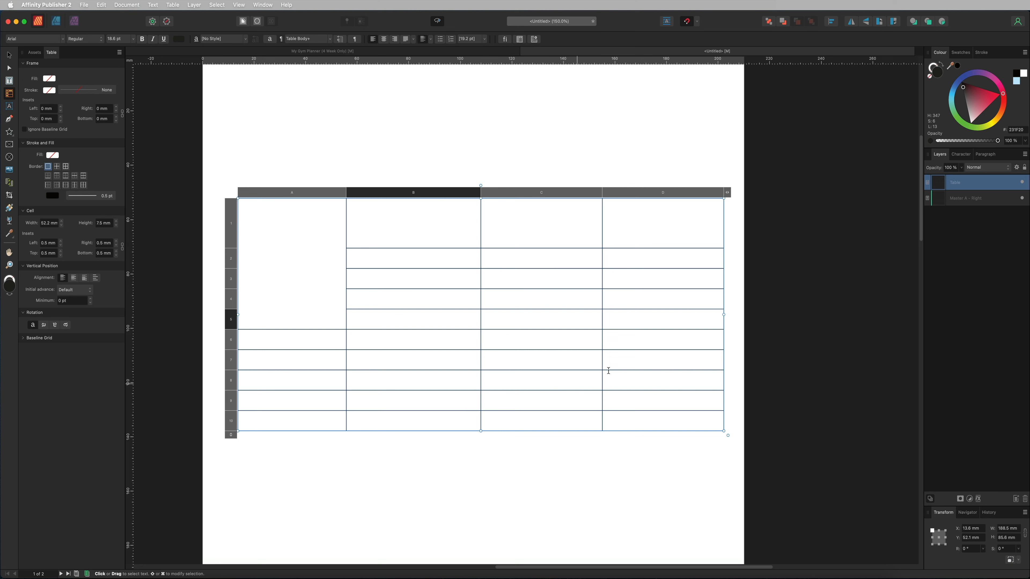
left_click_drag(613, 340, 687, 442)
right_click(647, 342)
left_click(659, 346)
left_click(486, 295)
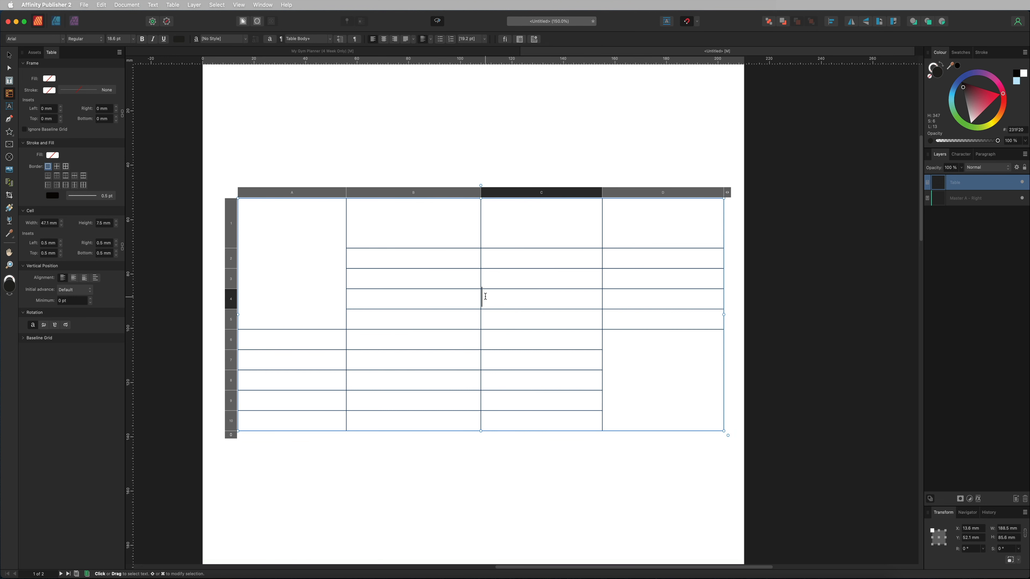
Undo both cell merges, the first column's width change and the first row's height change
key("super+z")
key("super+z")
key("super+z")
key("super+z")
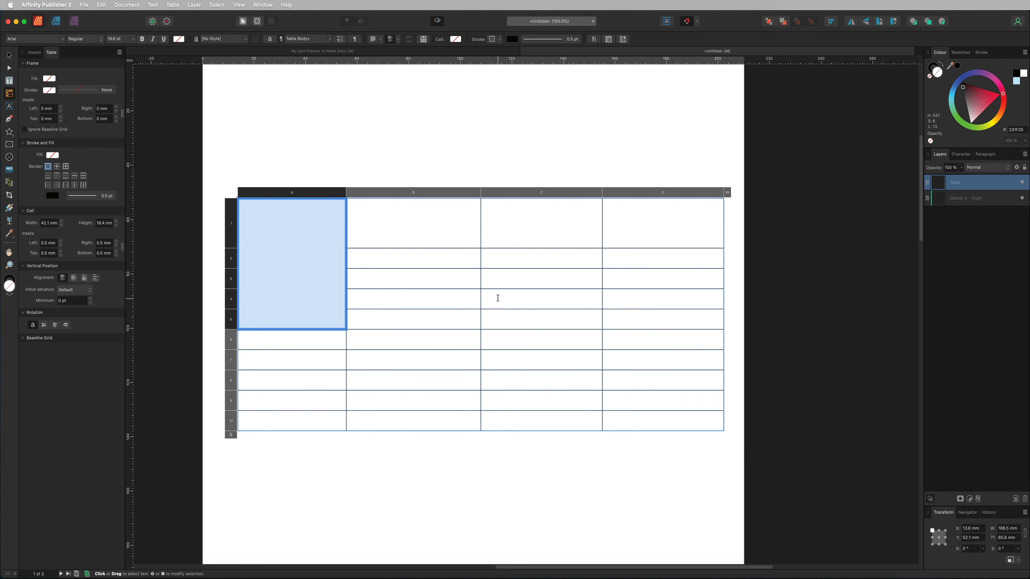
key("super+z")
key("super+z")
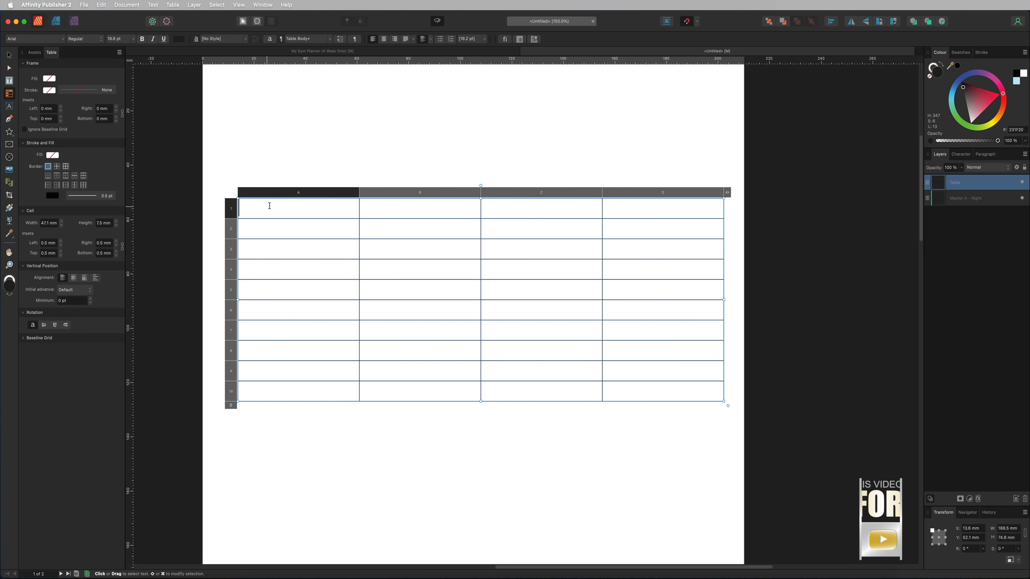
Fill all cells of column A with light blue (H 212, S 100, L 84)
left_click_drag(290, 211, 292, 388)
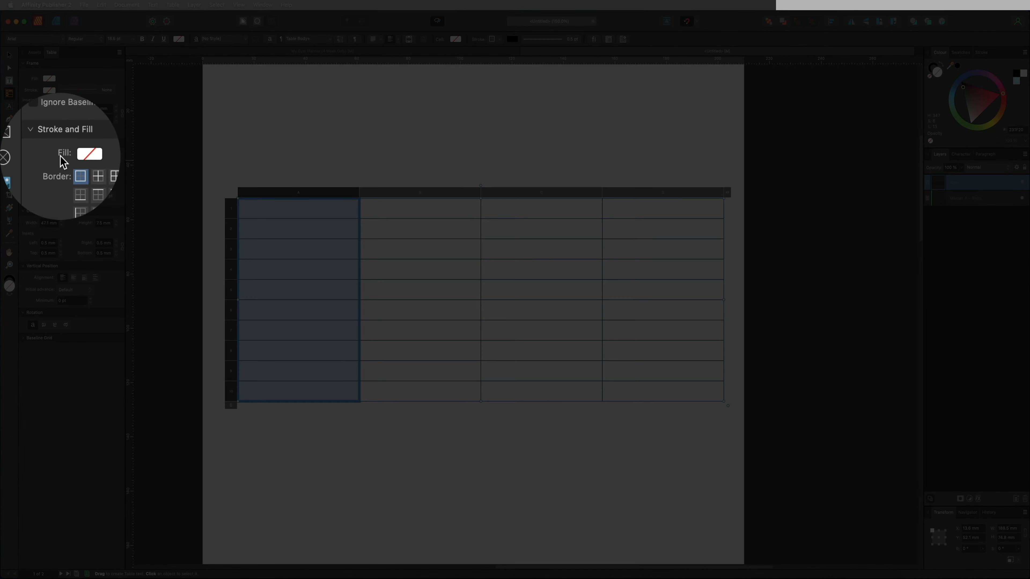
left_click(53, 155)
left_click(114, 221)
mouse_move(114, 221)
left_mouse_down()
mouse_move(102, 209)
mouse_move(111, 207)
left_mouse_up()
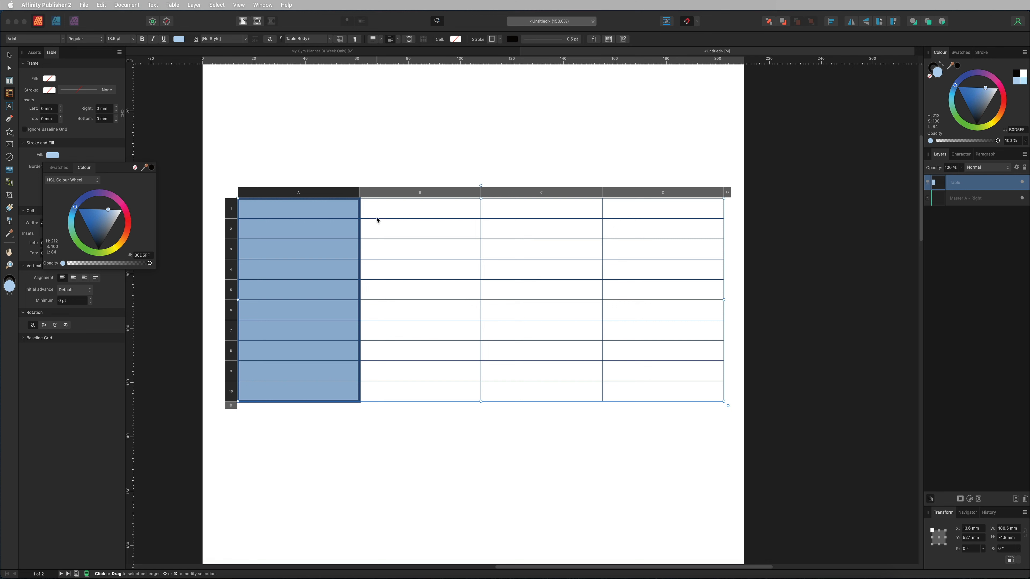
Fill the cells of column B with light pink, column C with purple and column D with light yellow
left_click(374, 203)
left_click_drag(373, 203, 474, 395)
left_click(54, 155)
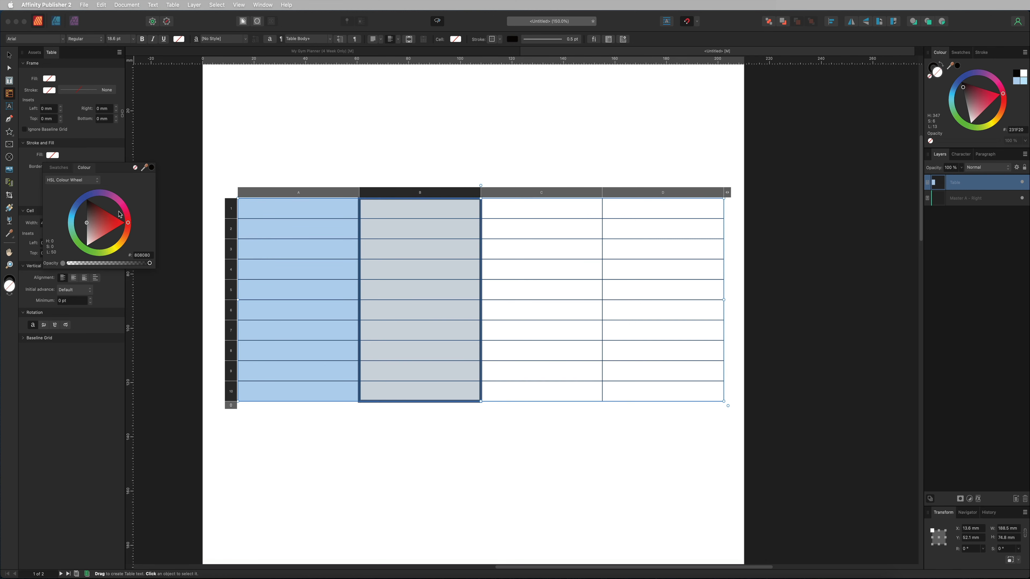
left_click(119, 200)
left_click_drag(108, 218, 114, 231)
Select all of the table's cells and give their inside borders a white 2 pt stroke
left_click_drag(259, 207, 657, 392)
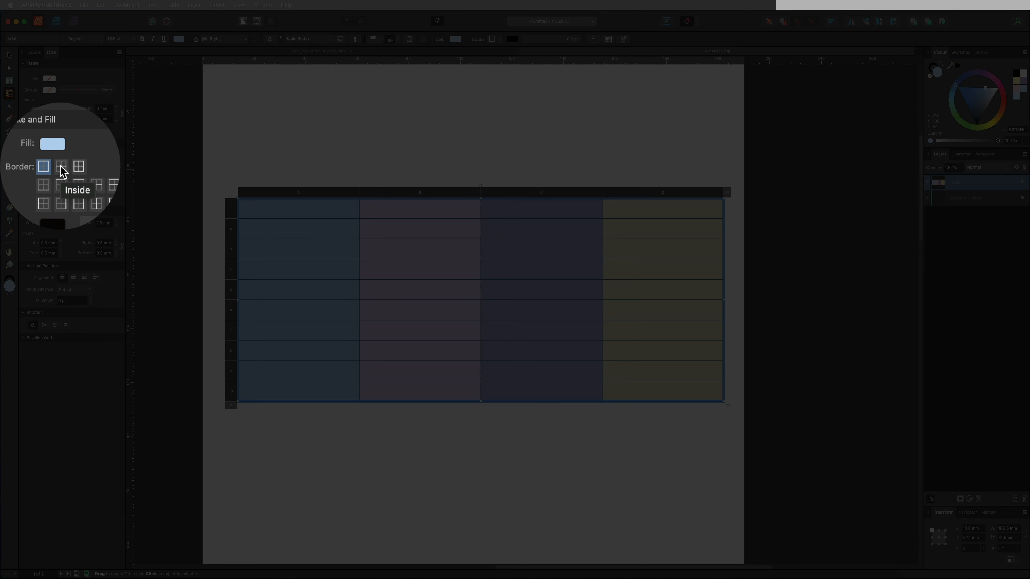
left_click(62, 170)
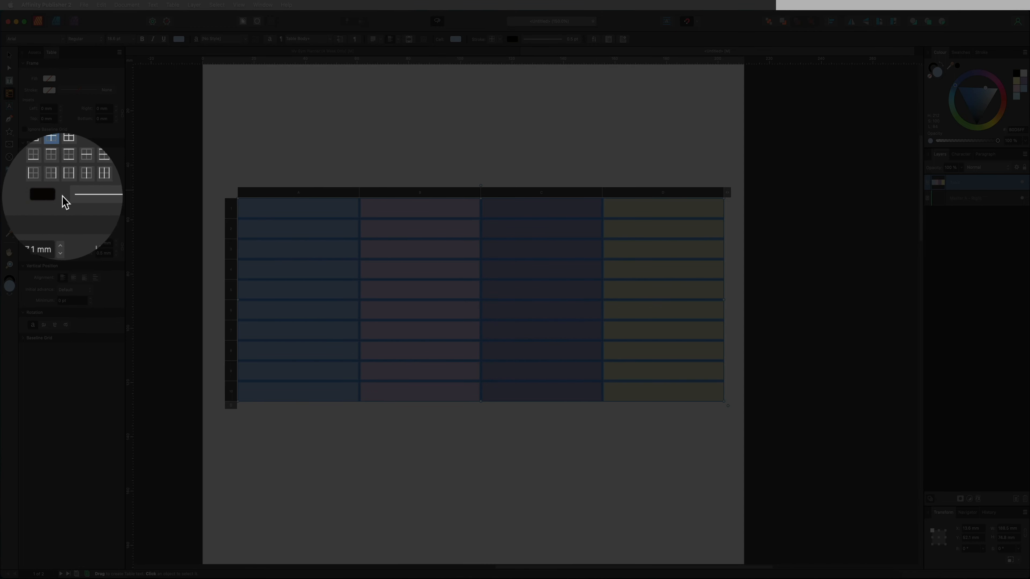
left_click(52, 196)
left_click(86, 287)
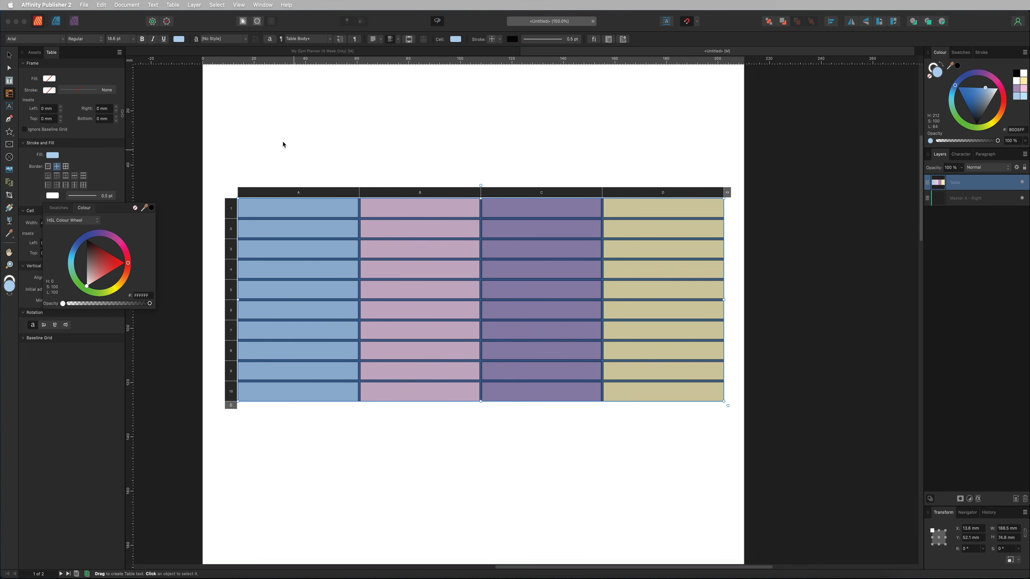
left_click(93, 195)
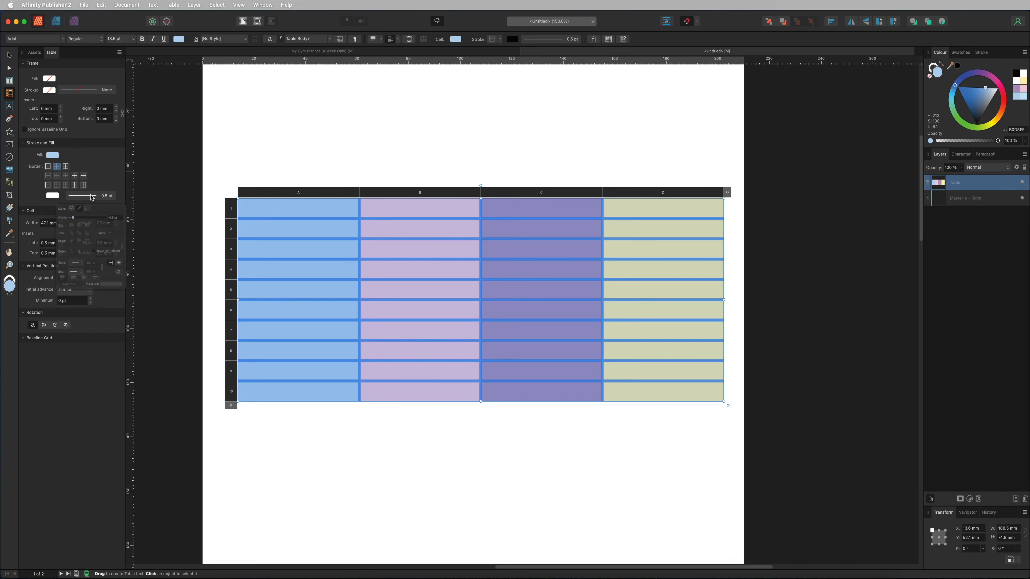
left_click_drag(69, 226, 74, 229)
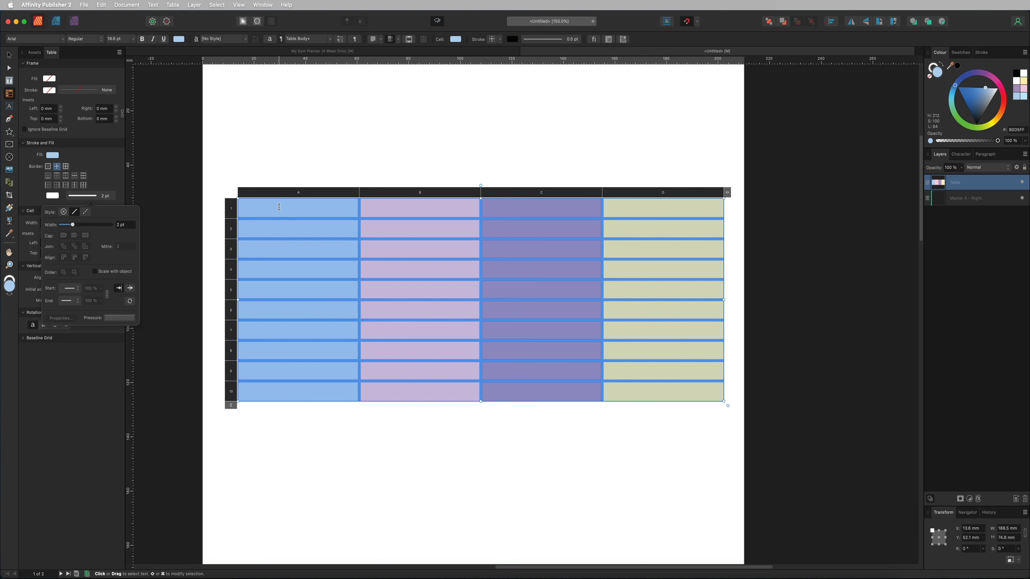
left_click(109, 156)
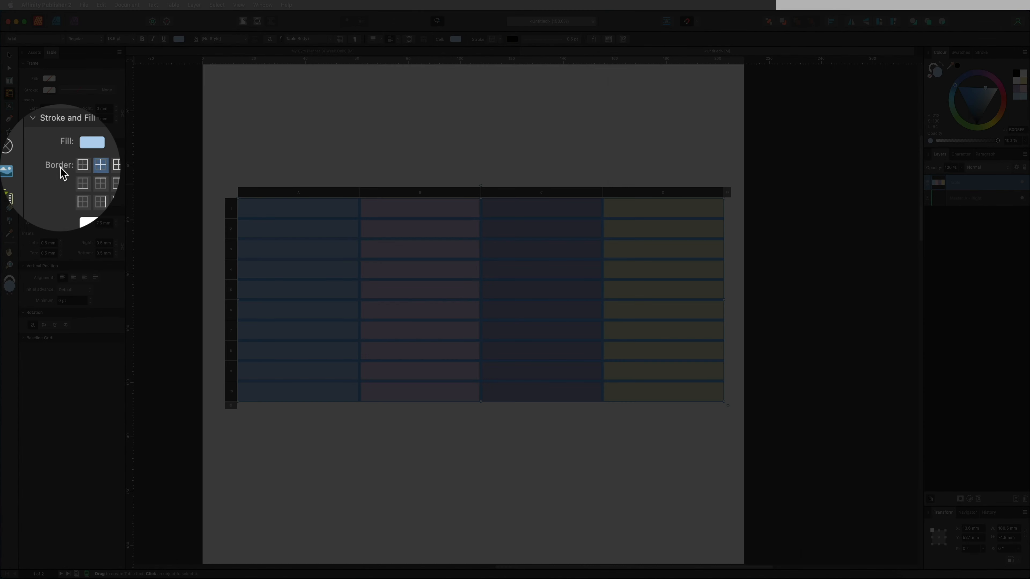
Remove the stroke from the outside border of all the cells and deselect the table
left_click(62, 166)
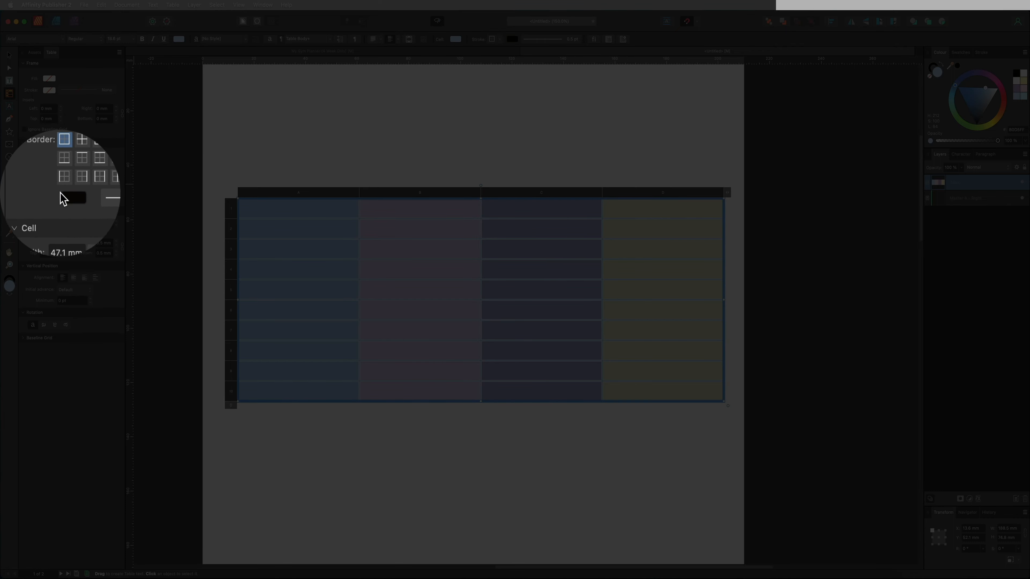
left_click(75, 196)
left_click(64, 212)
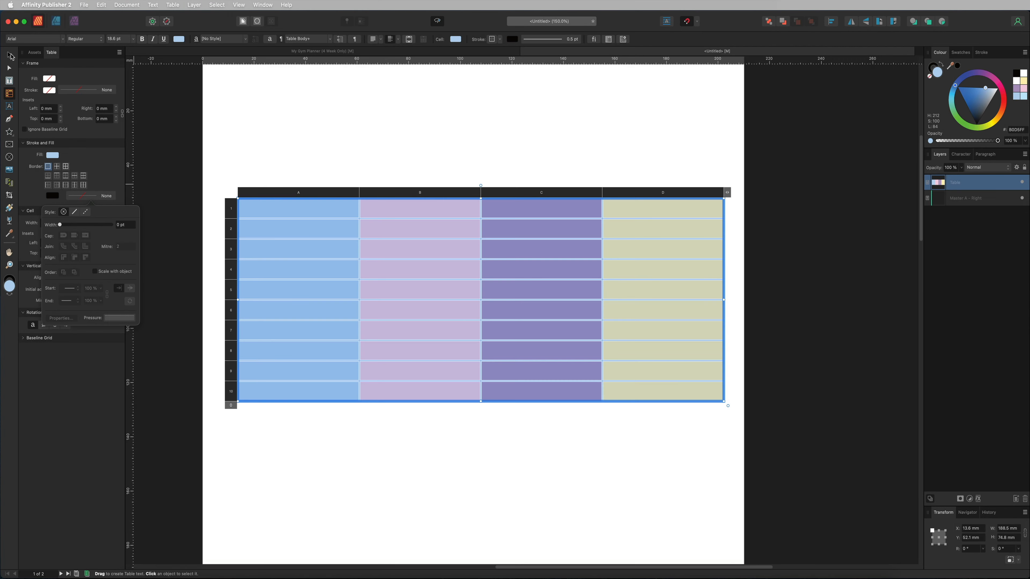
left_click(10, 57)
key("super+d")
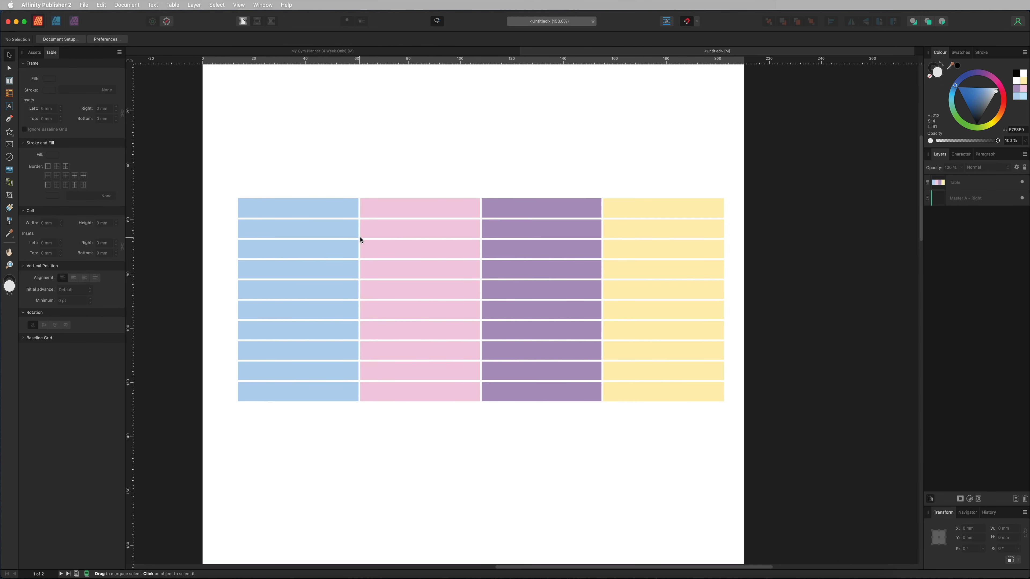
Reopen the table for editing and increase the first row's height to about 17.3 mm
double_click(319, 216)
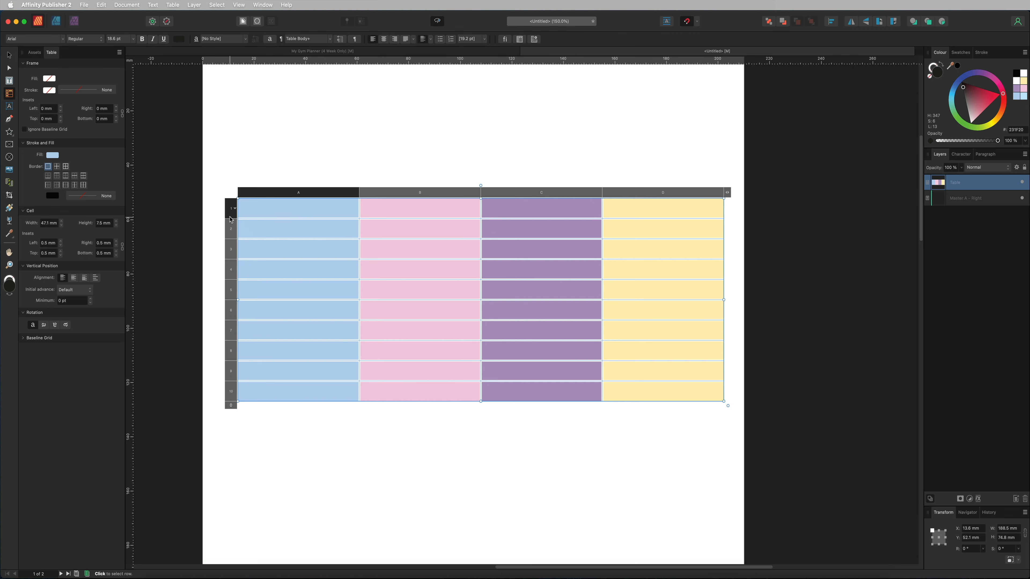
left_click_drag(231, 221, 243, 245)
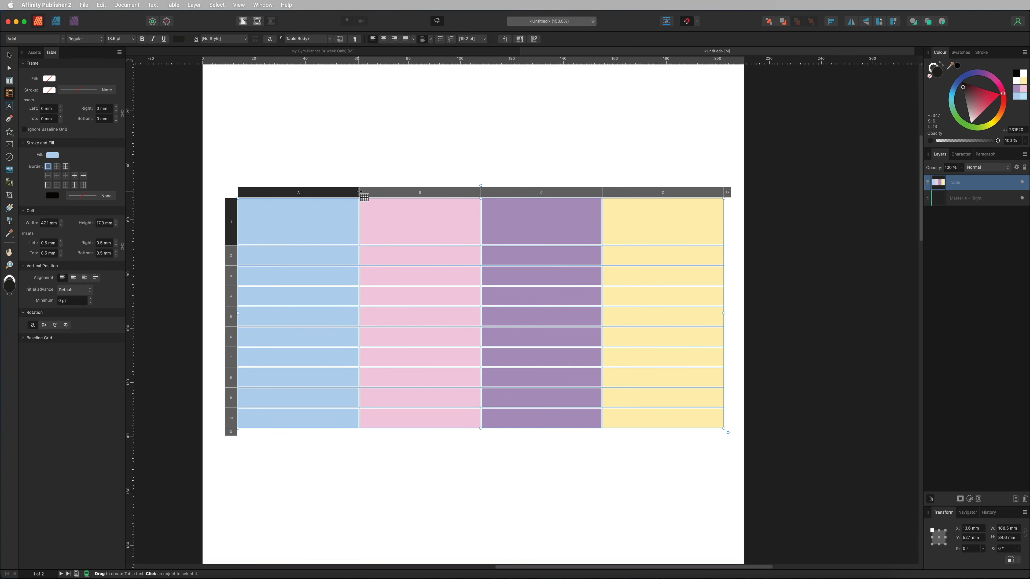
left_click(270, 204)
Select all the cells of column A and set their width to 40 mm
left_click_drag(250, 209, 311, 411)
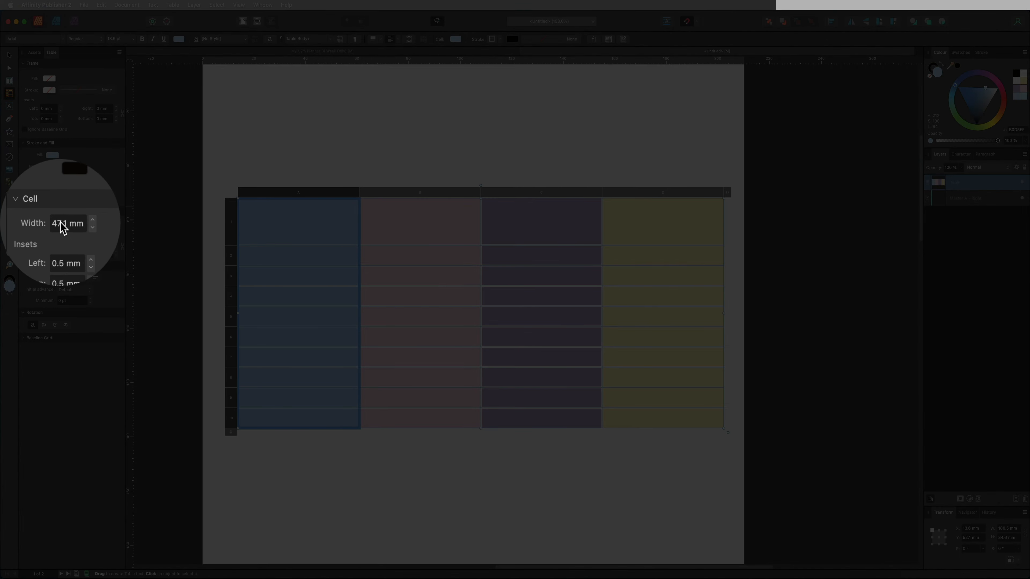
left_click(61, 224)
left_click(61, 224)
left_click(61, 224)
left_click(62, 224)
left_click(61, 222)
left_click(61, 221)
left_click(61, 222)
left_click(62, 221)
left_click(52, 222)
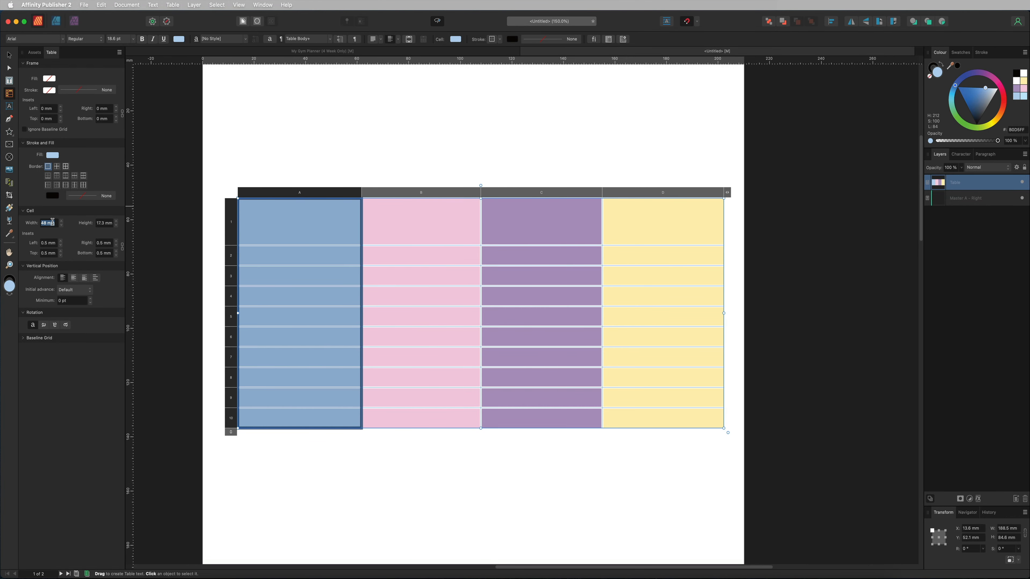
type("40")
key("Return")
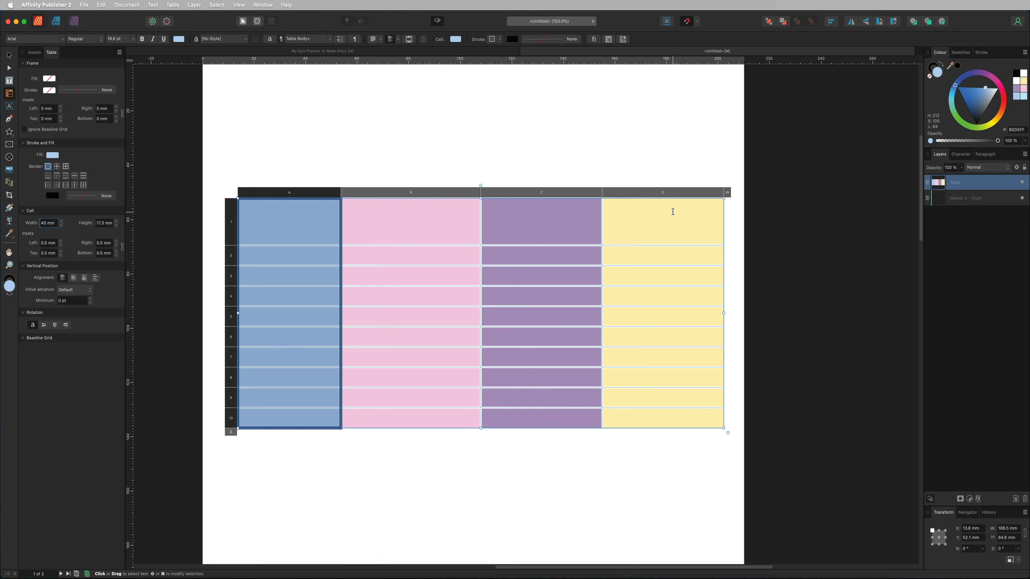
left_click(425, 226)
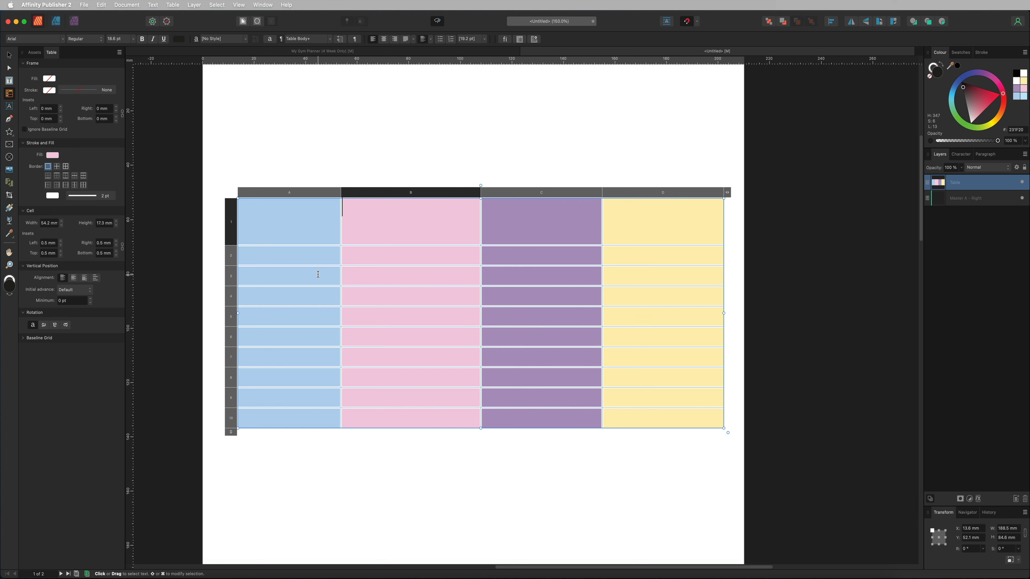
Fill the zigzag of cells A1, B2, C3, D4, C5, B6, A7, B8, C9 and D10 with orange-red FF4200, and deselect the table
left_click(287, 216)
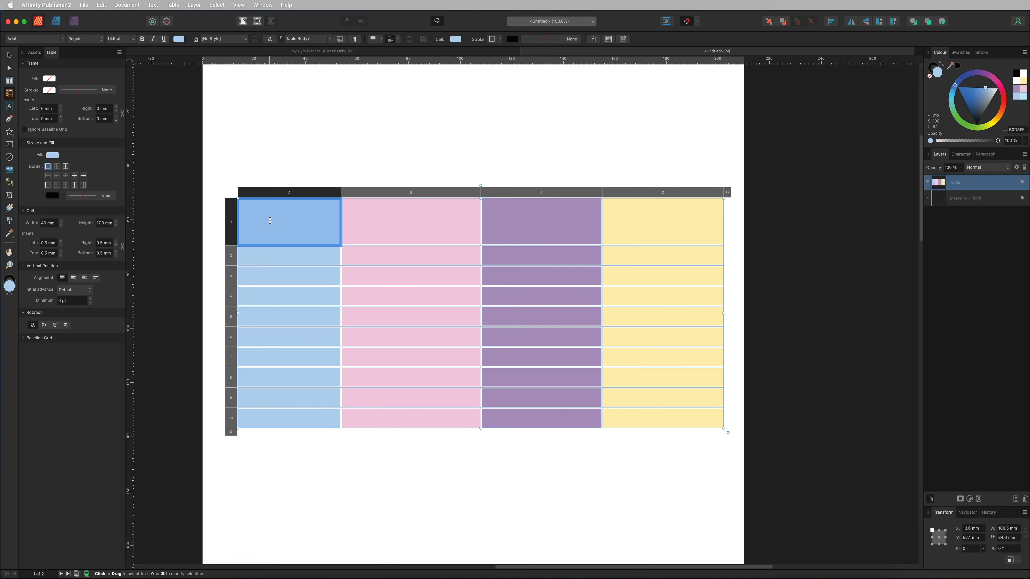
left_click(394, 254, "super")
left_click(501, 272, "super")
left_click(622, 291, "super")
left_click(527, 317, "super")
left_click(444, 335, "super")
left_click(308, 356, "super")
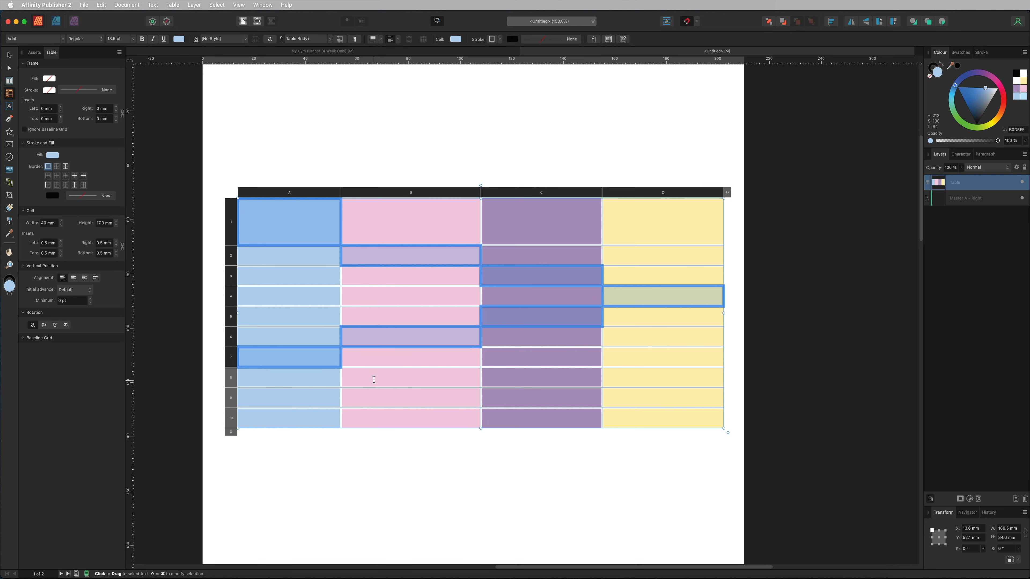
left_click(375, 376, "super")
left_click(494, 396, "super")
left_click(609, 414, "super")
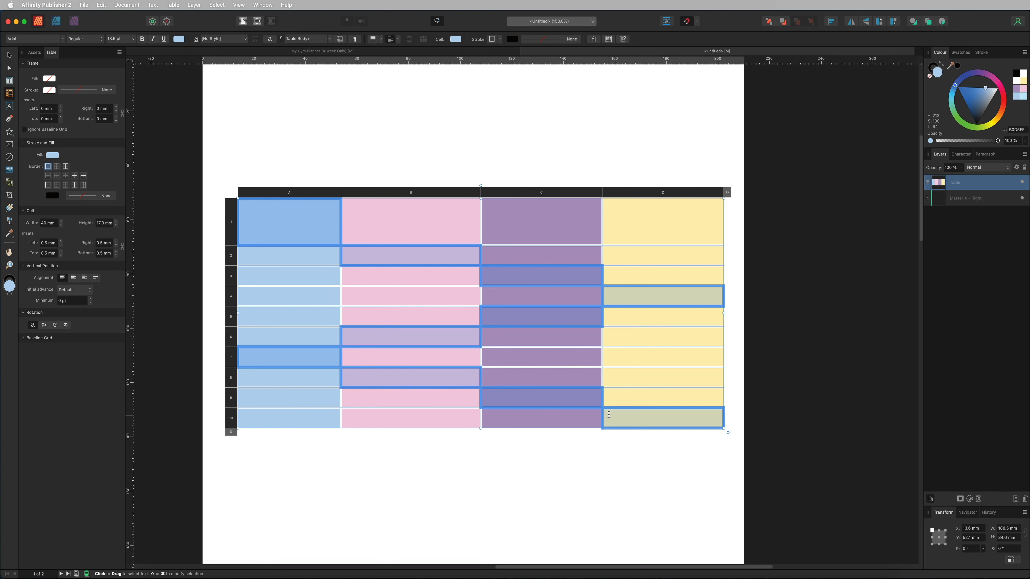
left_click(52, 155)
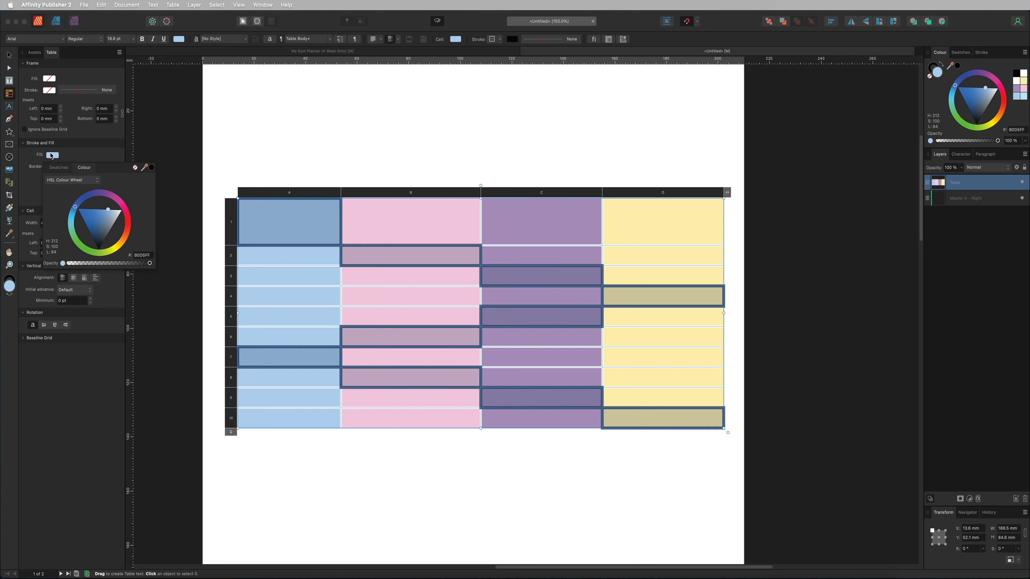
left_click_drag(128, 237, 127, 235)
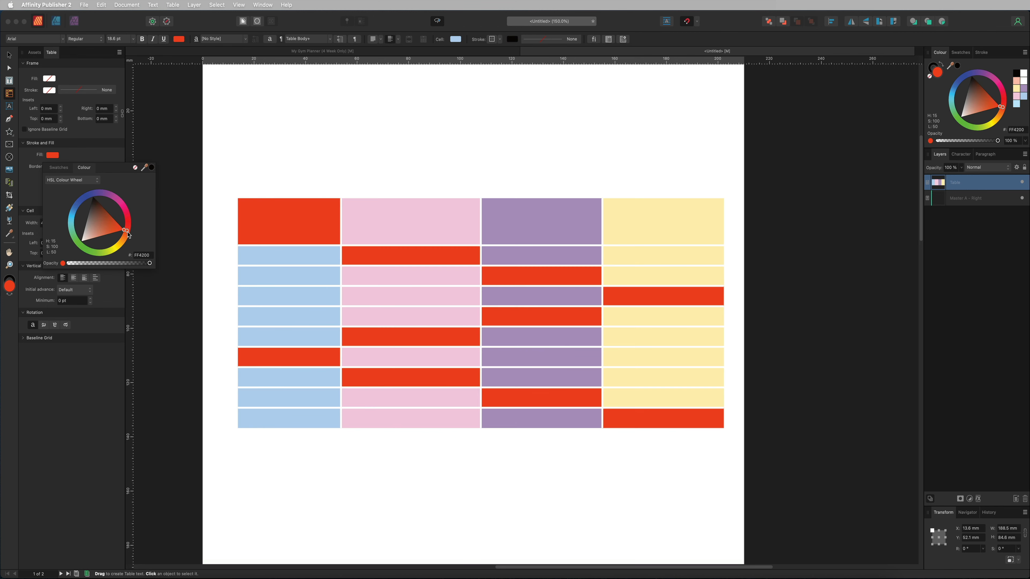
left_click(8, 55)
left_click(209, 90)
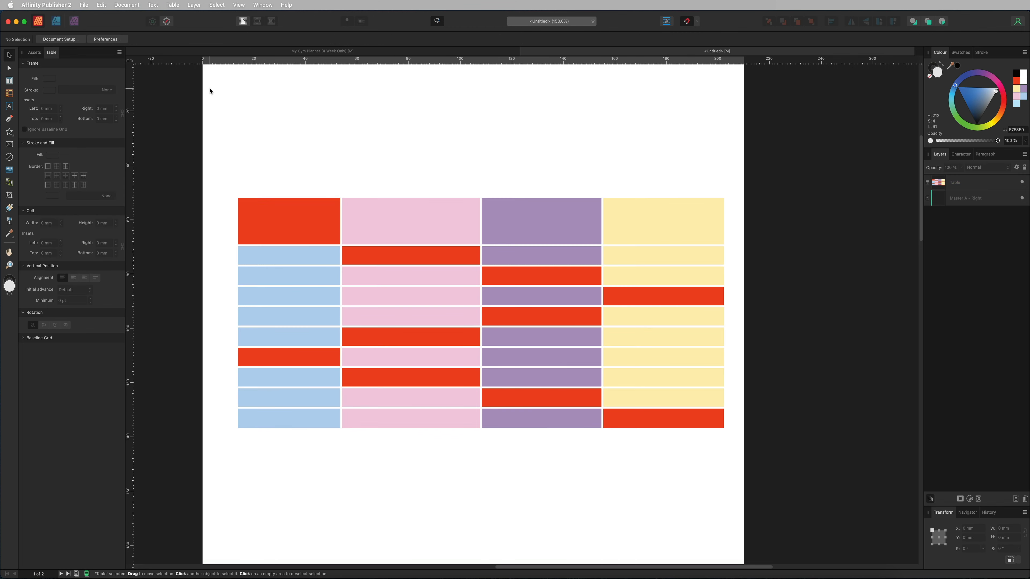
Open the table for editing, set the bottom border of the first row to black, and deselect the table
left_click(310, 230)
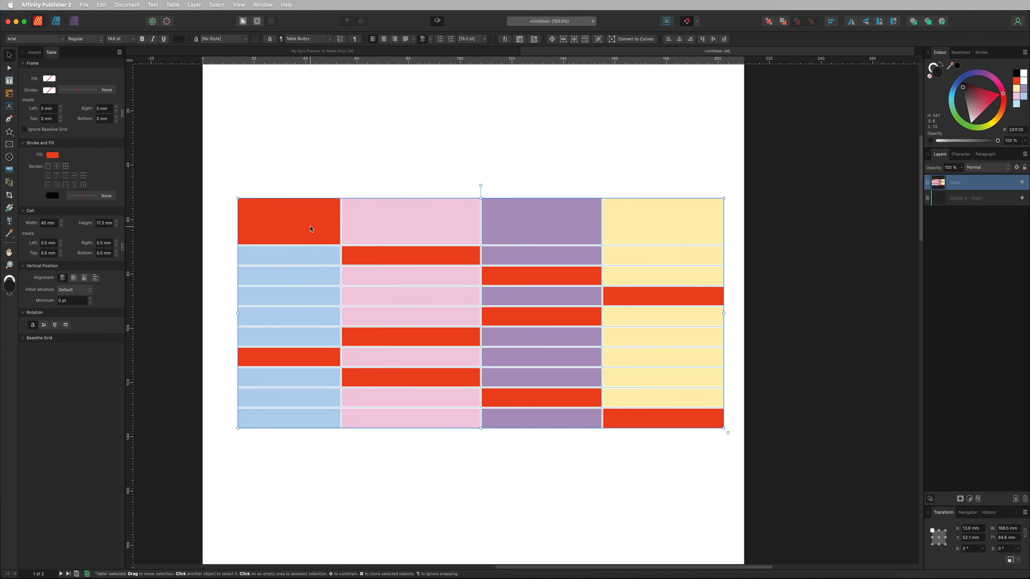
left_click(310, 227)
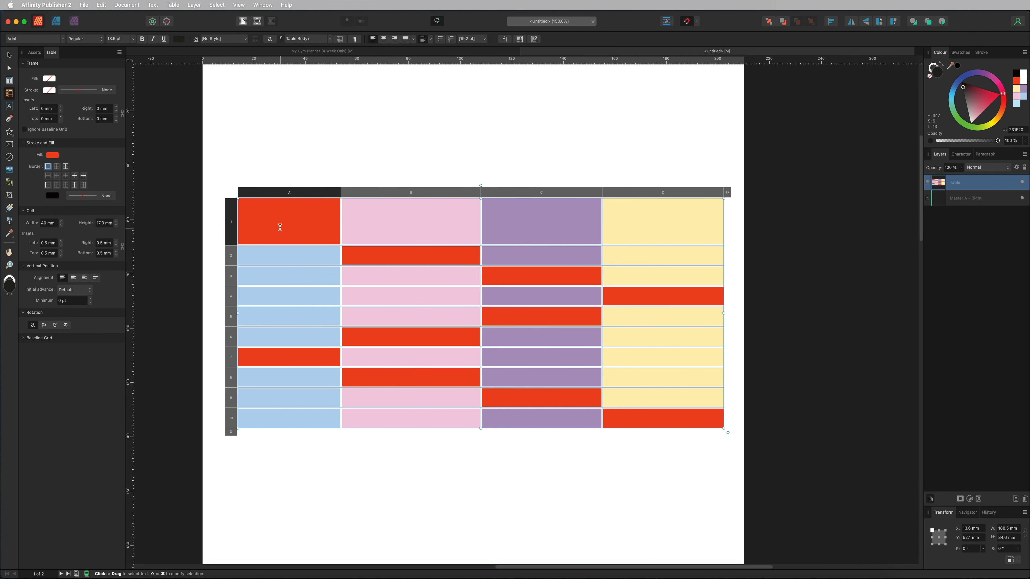
left_click_drag(266, 209, 627, 225)
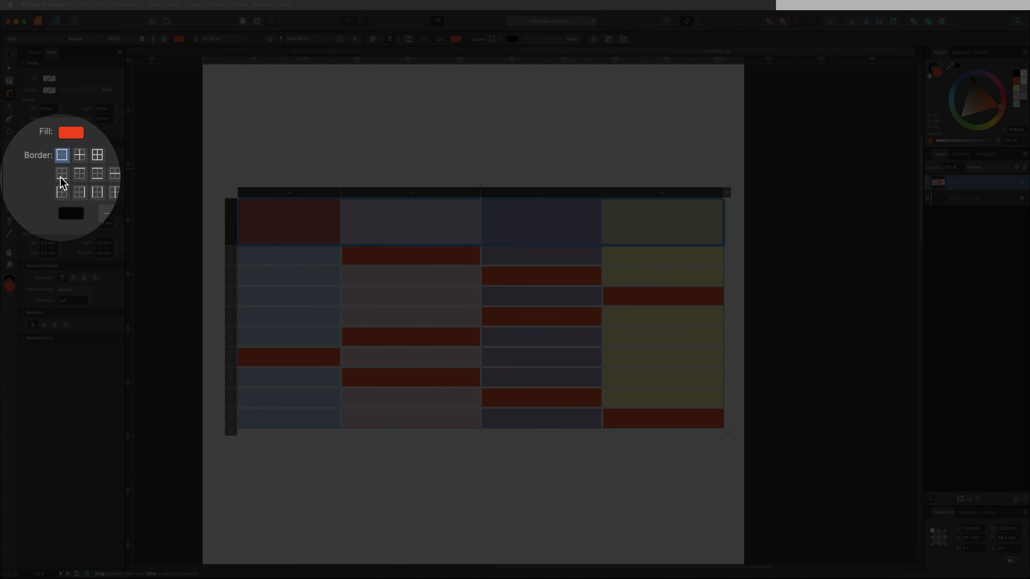
left_click(47, 175)
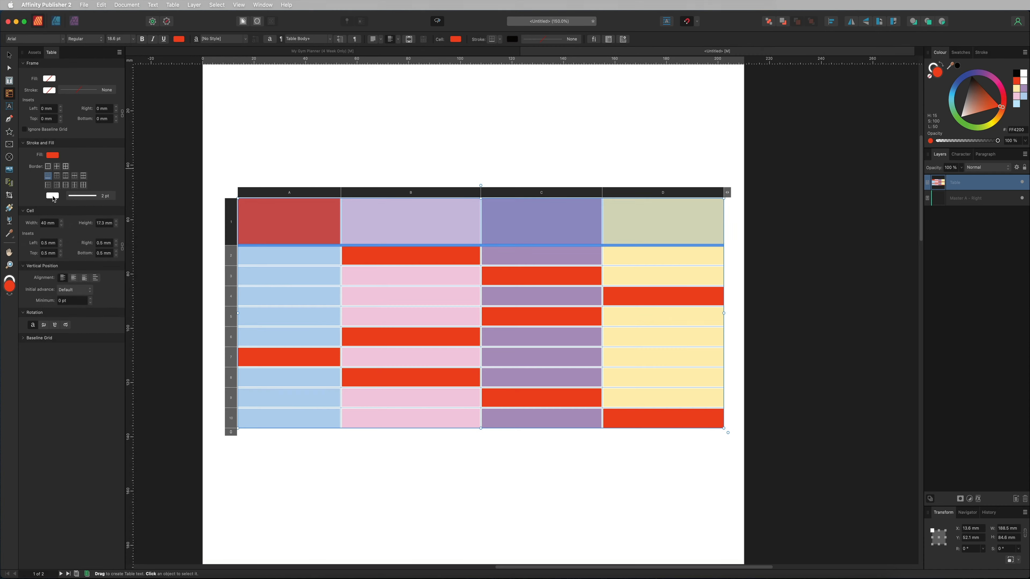
left_click(52, 195)
left_click(89, 250)
left_click(393, 430)
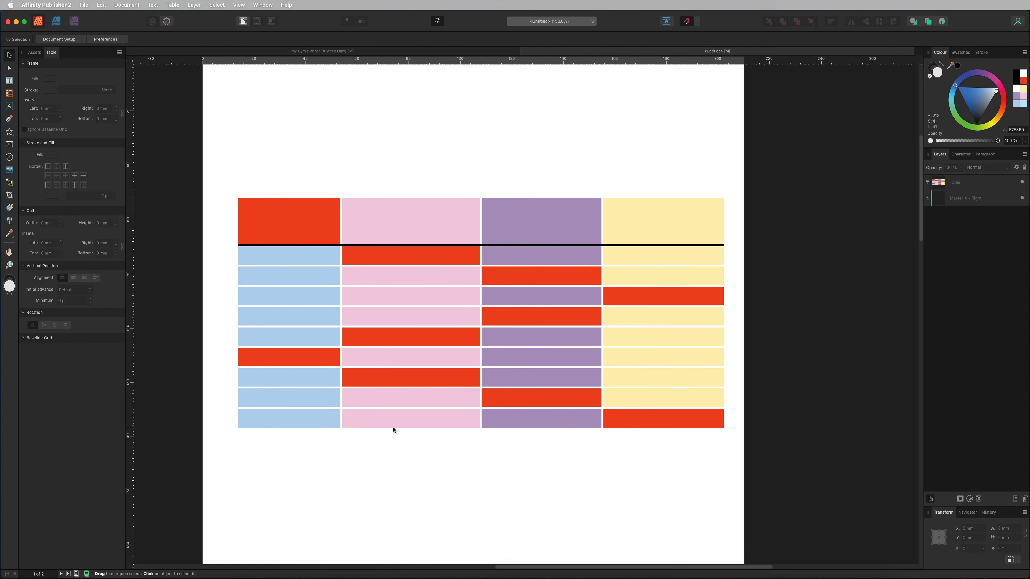
Select the cells of rows 2 to 10, remove the stroke from their inner borders, and deselect the table
left_click(296, 273)
left_click_drag(294, 255, 681, 416)
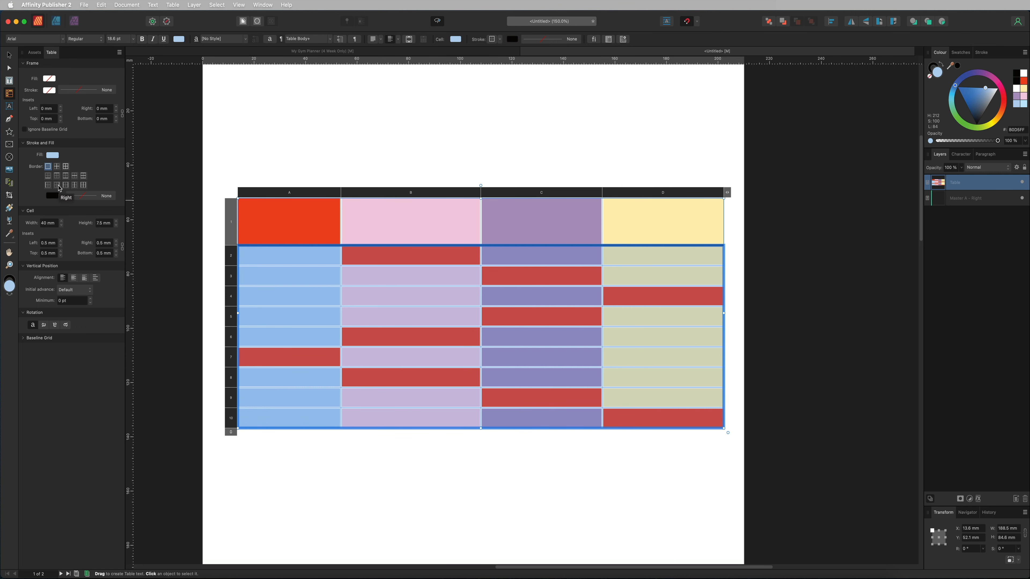
left_click(58, 167)
left_click(80, 197)
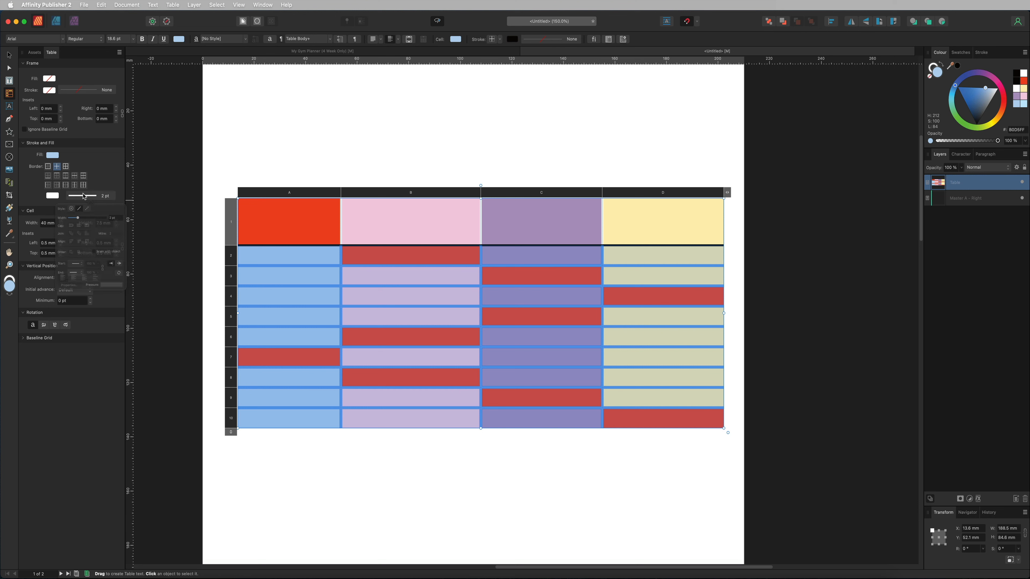
left_click(63, 212)
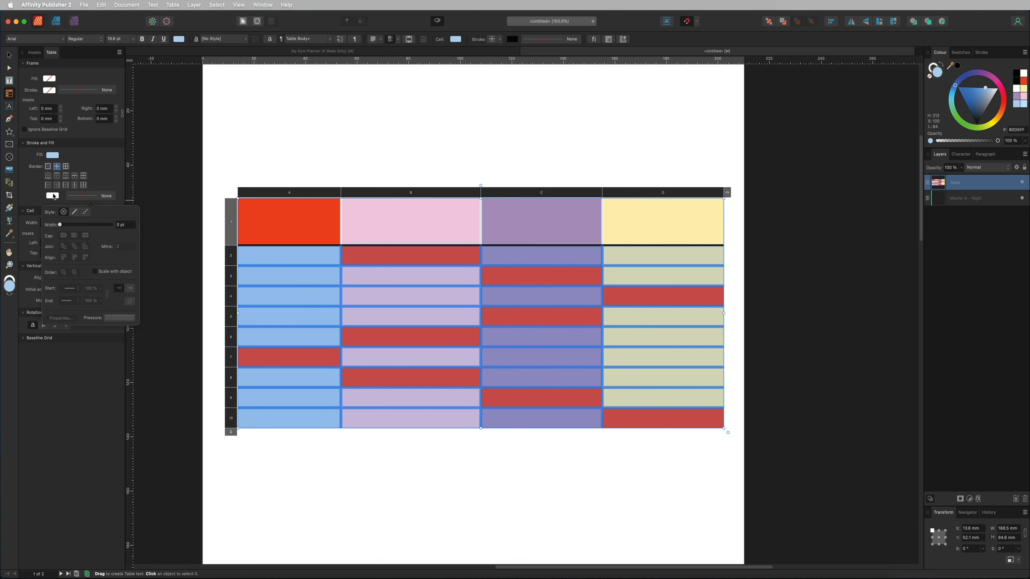
left_click(372, 227)
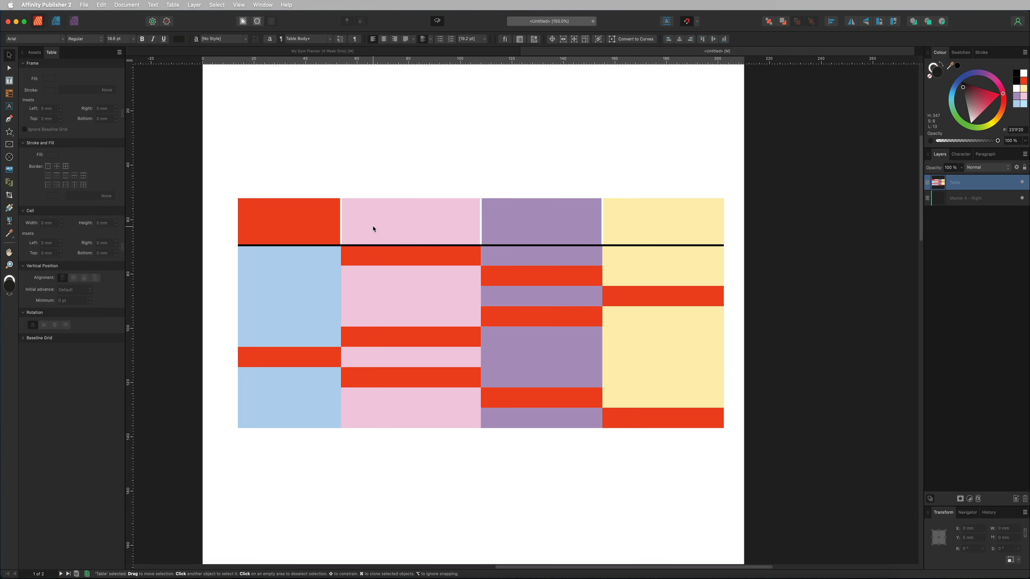
Delete the coloured table and draw a new table on the page with three columns and three rows
key("Delete")
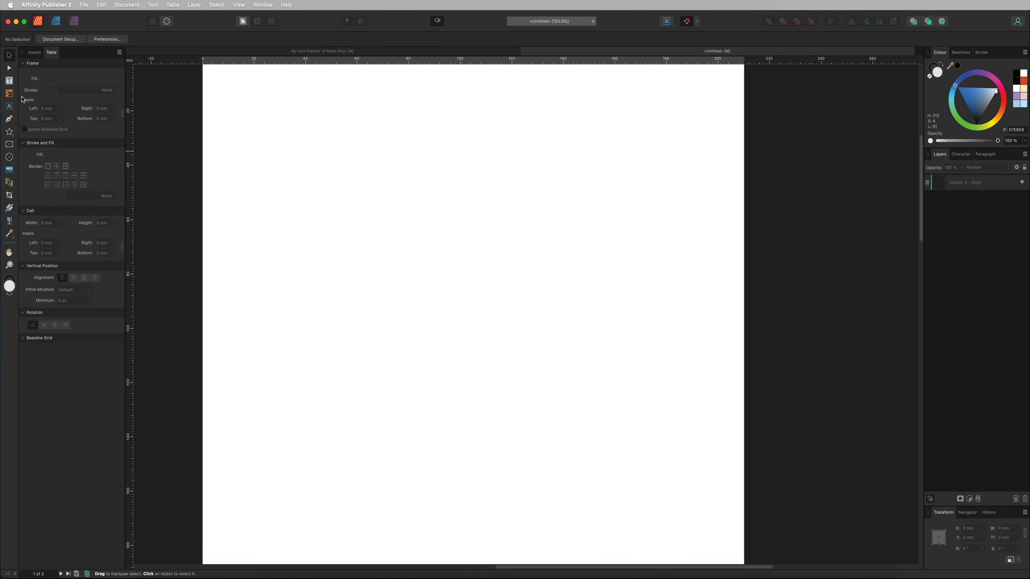
left_click(9, 94)
left_click_drag(270, 198, 616, 364)
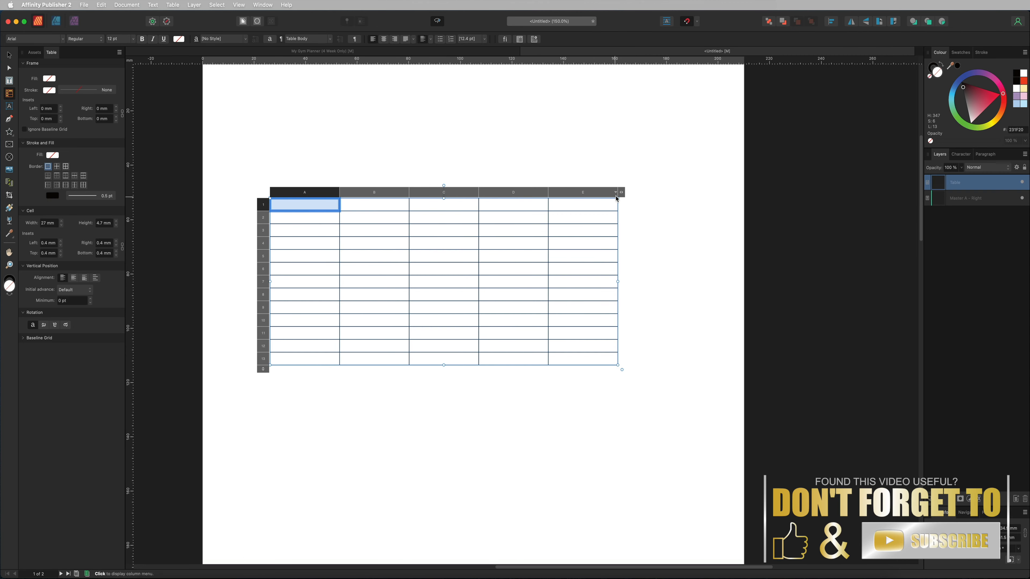
left_click_drag(621, 193, 480, 192)
left_click_drag(263, 370, 262, 240)
Enlarge the new table to about 162.2 mm wide and 71.7 mm high
left_click_drag(522, 262, 529, 264)
left_click(305, 230)
left_click_drag(479, 237, 689, 393)
Enter "Some Text" in cell A1 and format it in 18 pt Impact, centred horizontally and vertically in the cell
left_click(332, 220)
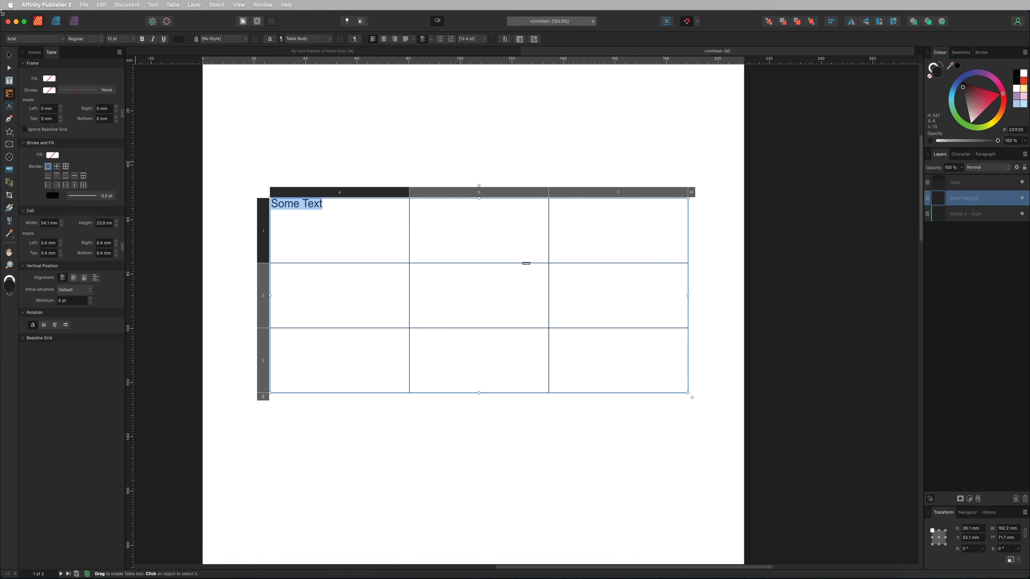
left_click(62, 40)
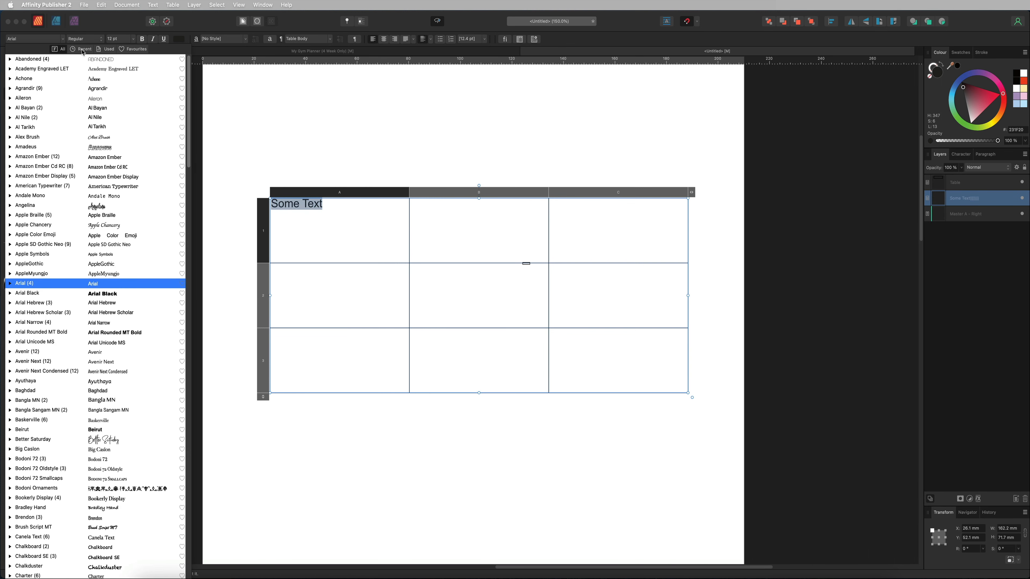
left_click(81, 49)
left_click(95, 70)
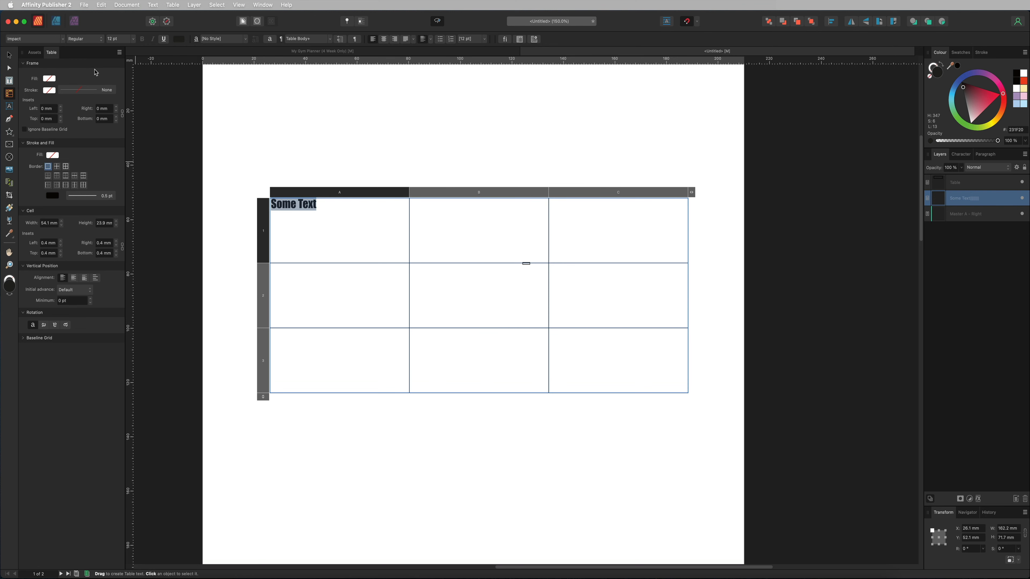
left_click(132, 39)
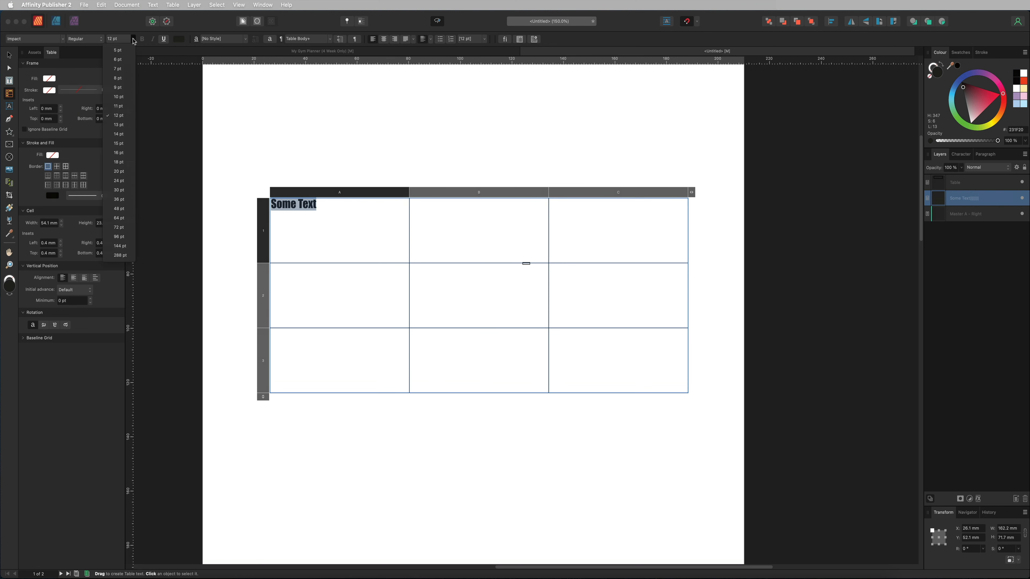
left_click(118, 162)
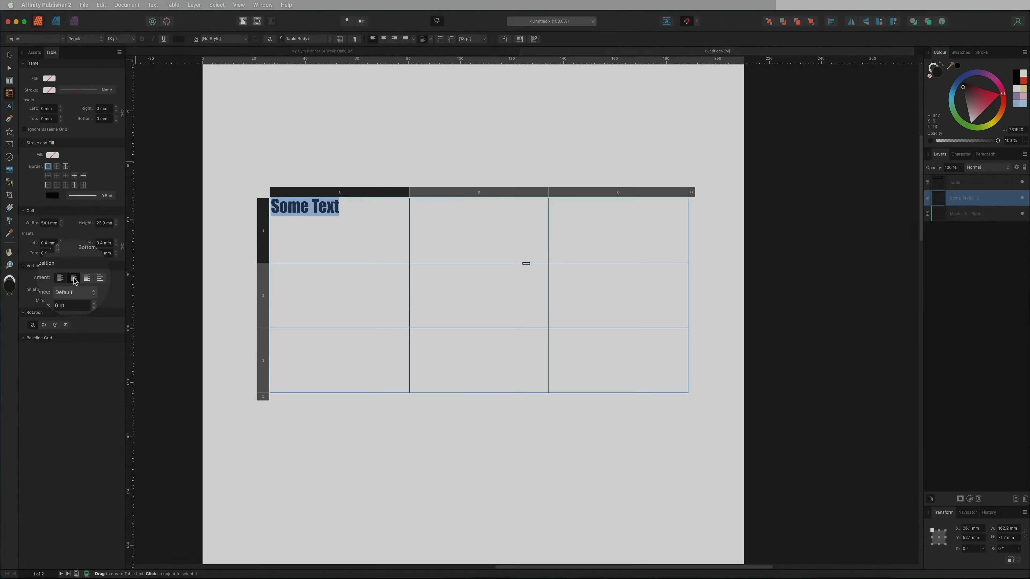
left_click(73, 279)
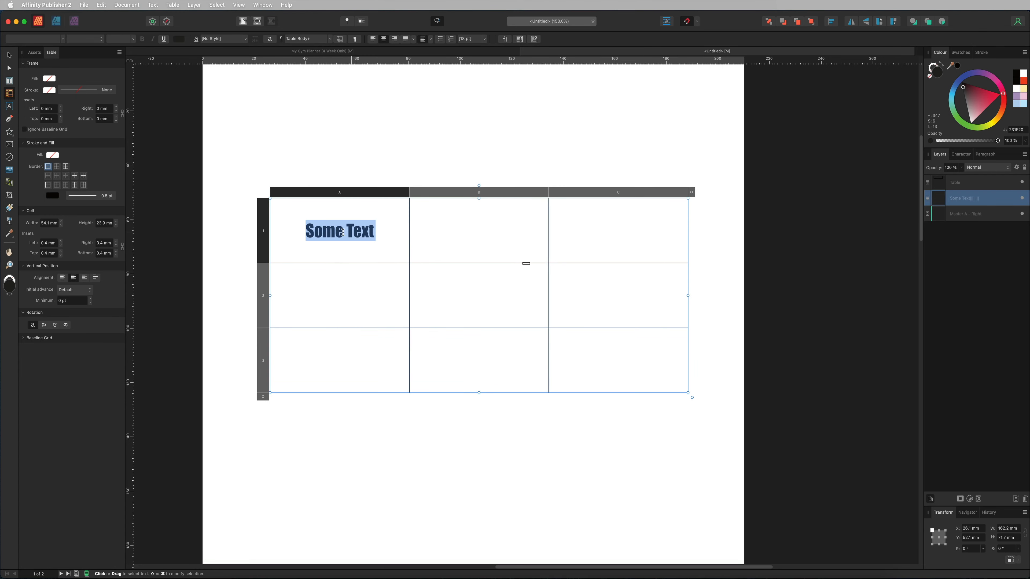
Copy "Some Text" from cell A1 into the other eight cells of the table
right_click(342, 232)
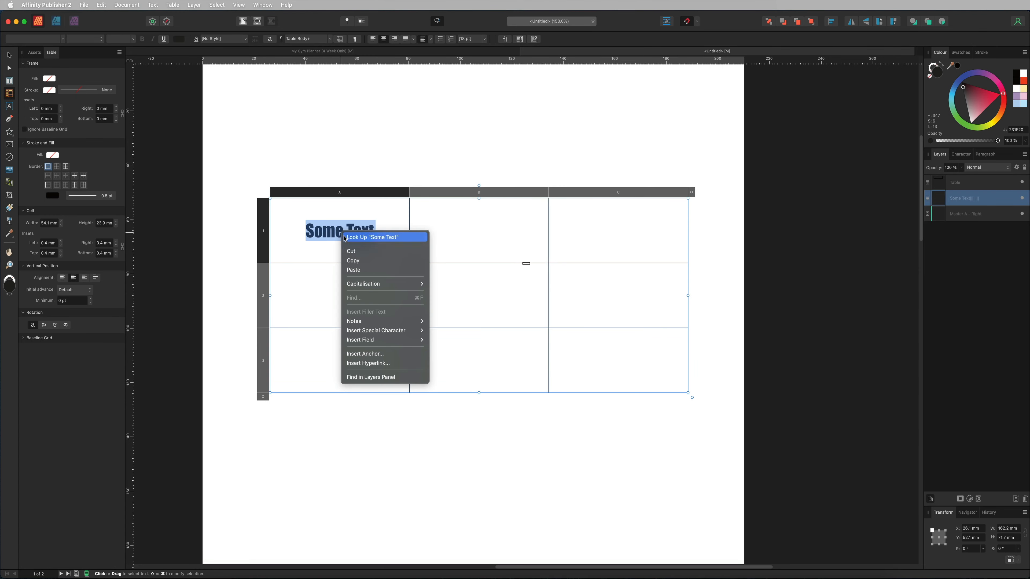
left_click(466, 224)
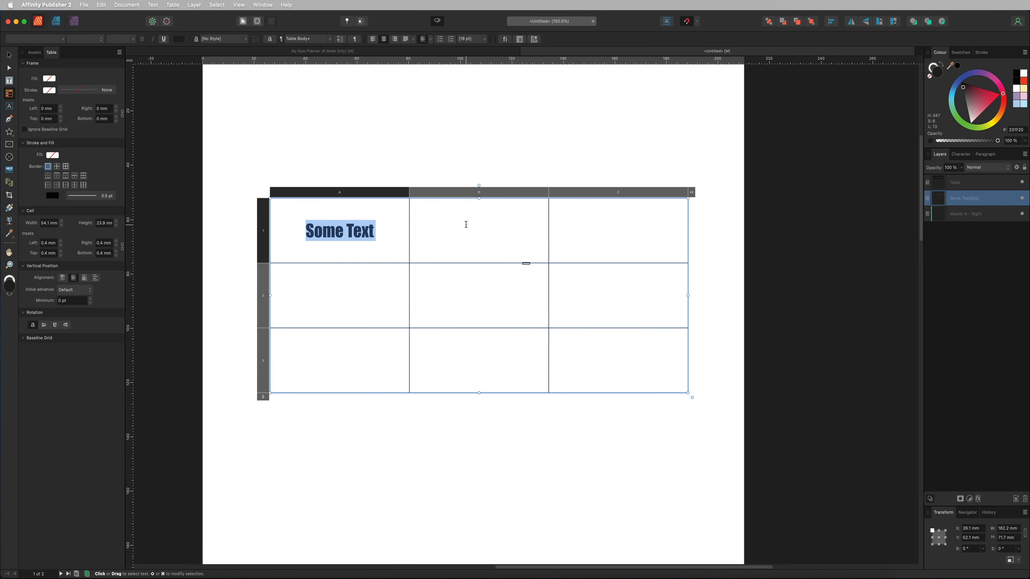
left_click(466, 224)
type("Some Text\tSome Text Some Text\tSome Text\tSome Text Some Text\tSome Text\tSome Text")
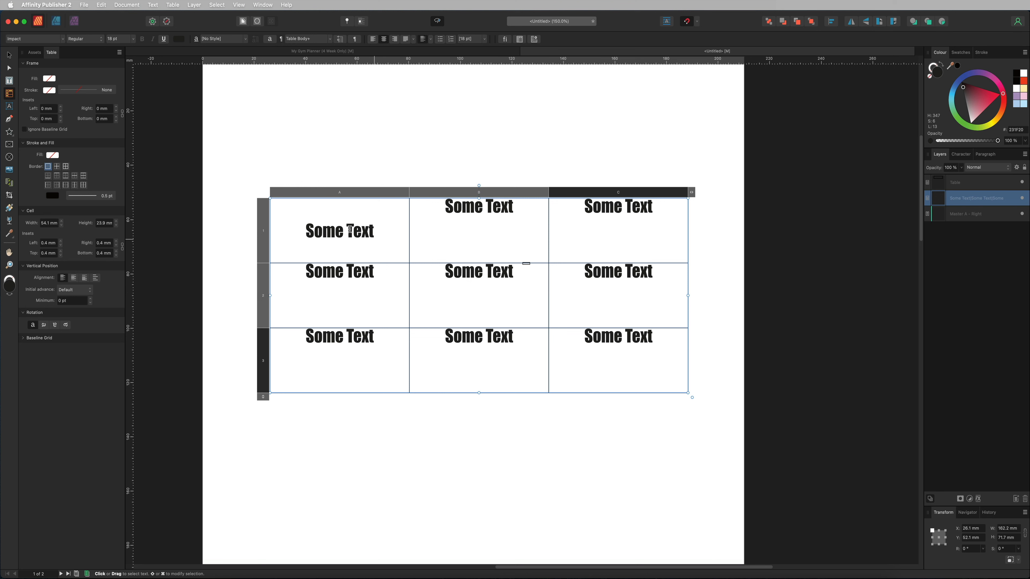
Centre the text of all nine cells vertically
left_click_drag(280, 205, 615, 350)
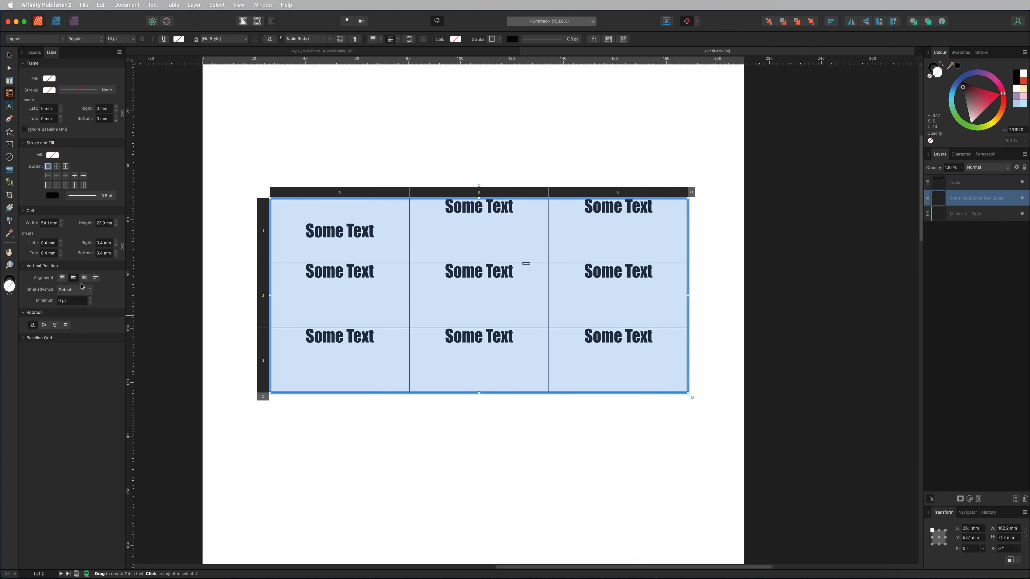
left_click(75, 278)
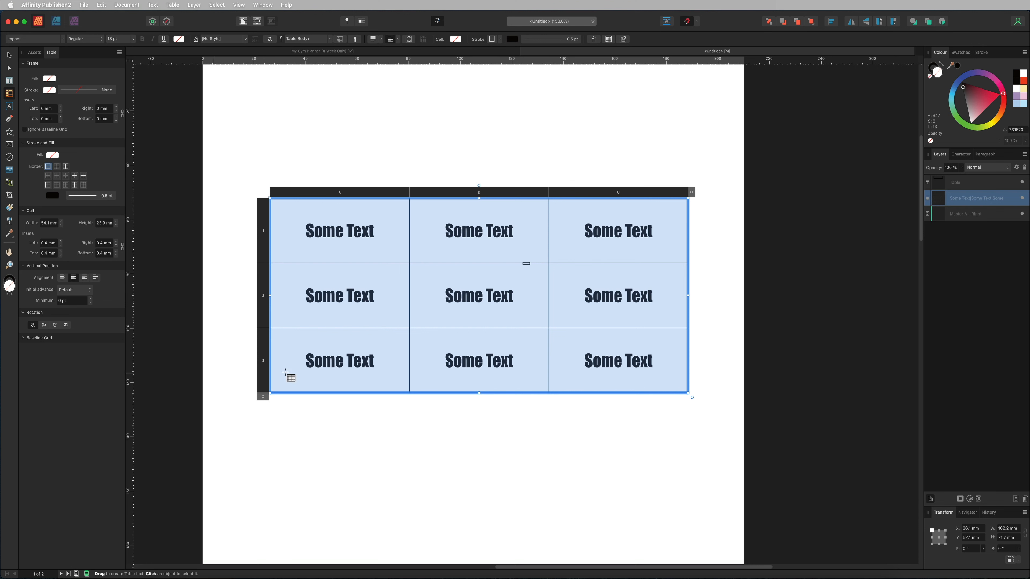
left_click(410, 240)
Select all the cells and remove the stroke from their inner horizontal borders
left_click_drag(295, 210, 658, 368)
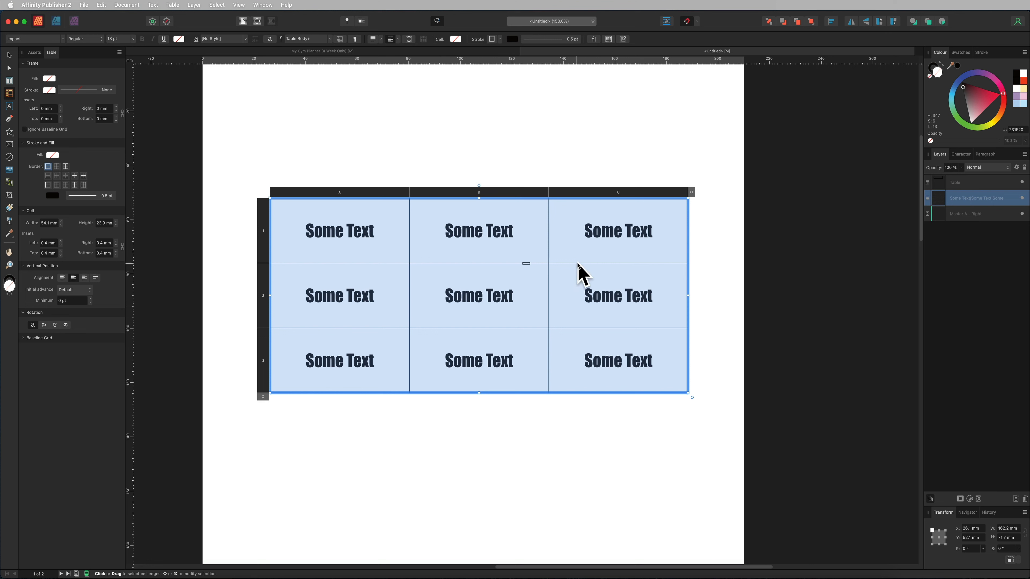
left_click(75, 178)
left_click(83, 195)
left_click(63, 212)
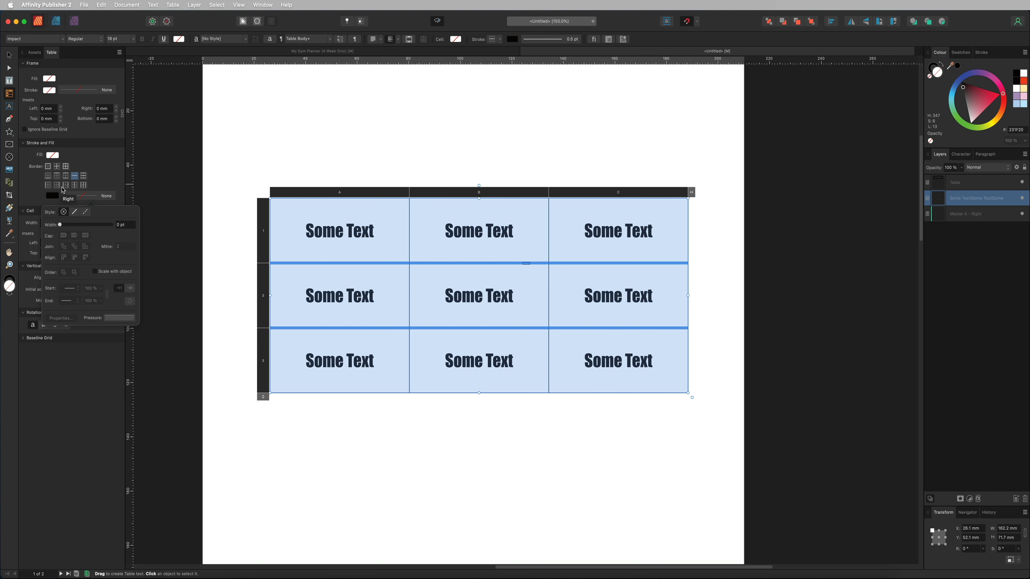
Set the inner vertical borders to 4 pt and remove the stroke from the table's outside border
left_click(76, 186)
left_click(88, 196)
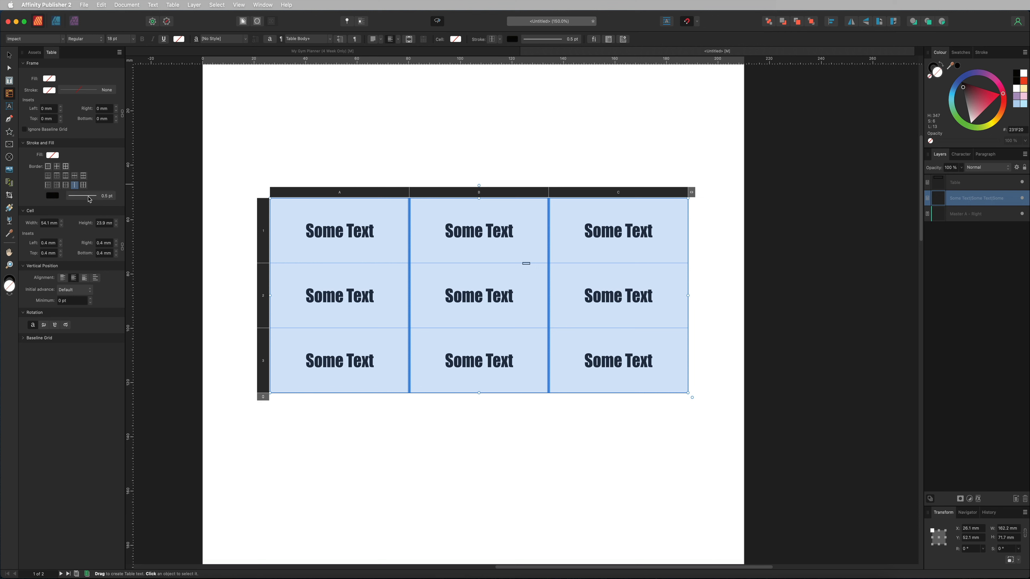
left_click_drag(67, 226, 76, 227)
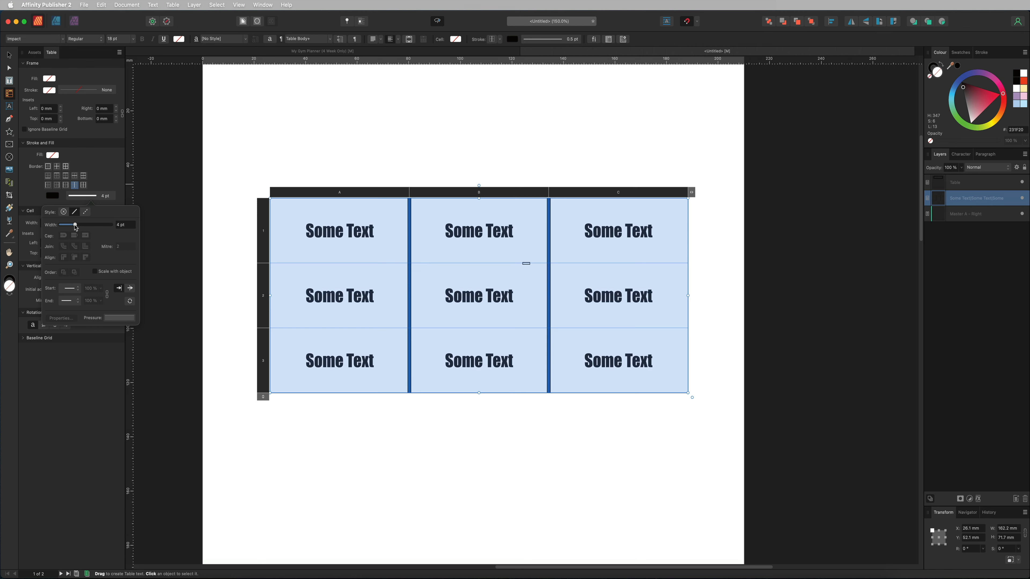
left_click(49, 170)
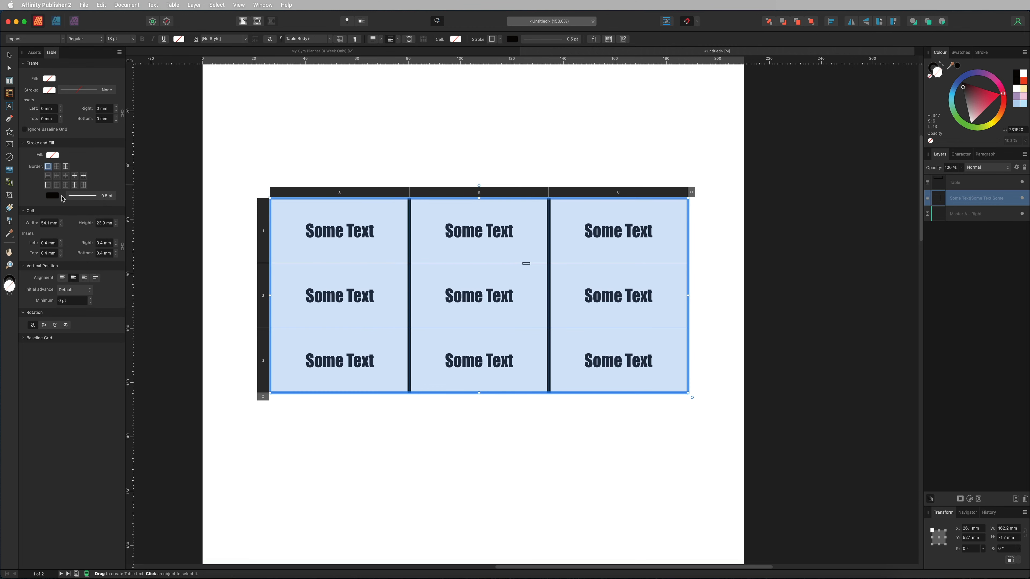
left_click(61, 214)
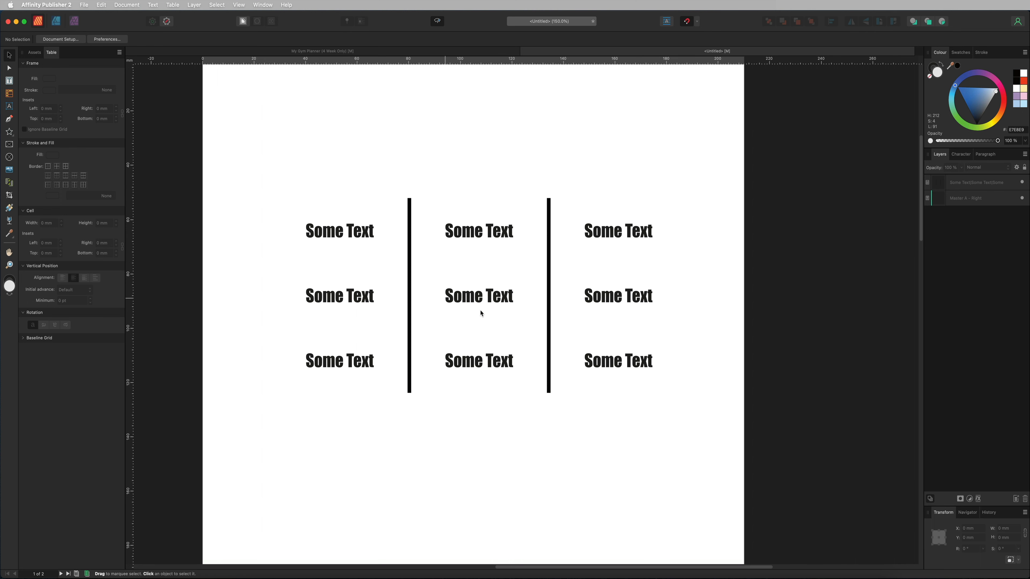
Select all the cells again, set the inner vertical borders to 2 pt, and deselect the table
double_click(385, 234)
left_click_drag(384, 230, 639, 381)
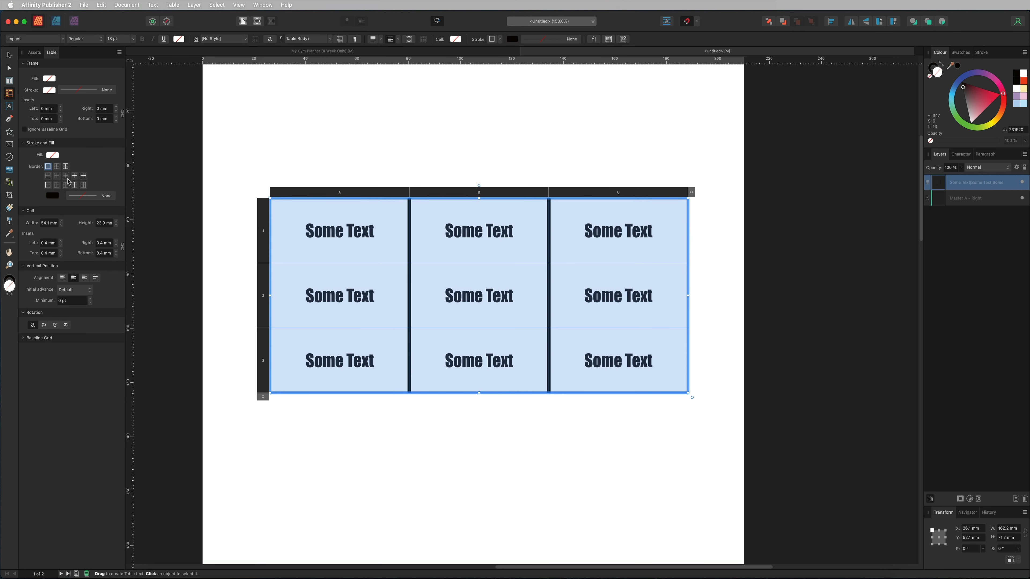
left_click(74, 185)
left_click(90, 198)
left_click(91, 198)
left_click_drag(85, 225, 73, 226)
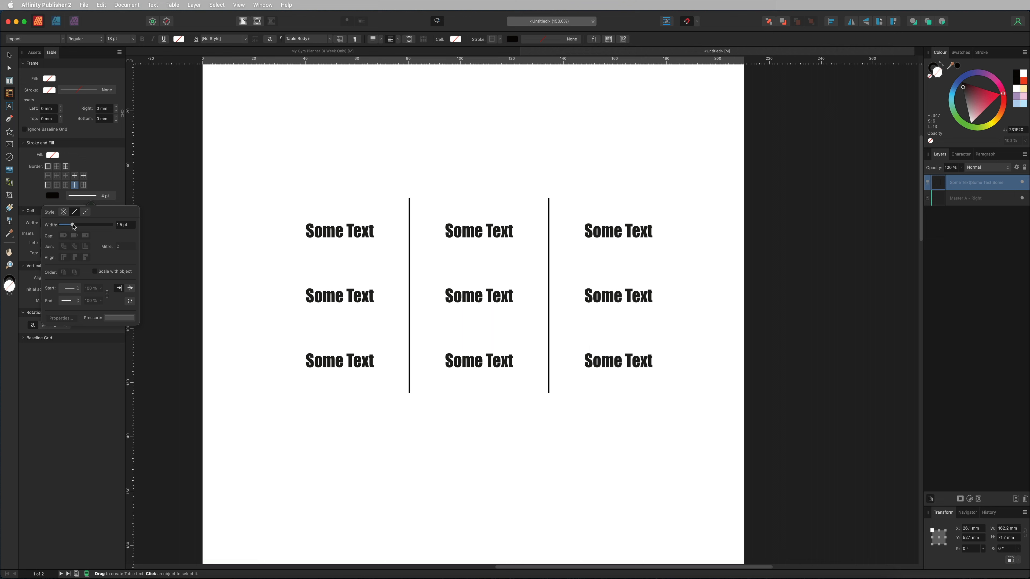
left_click(206, 138)
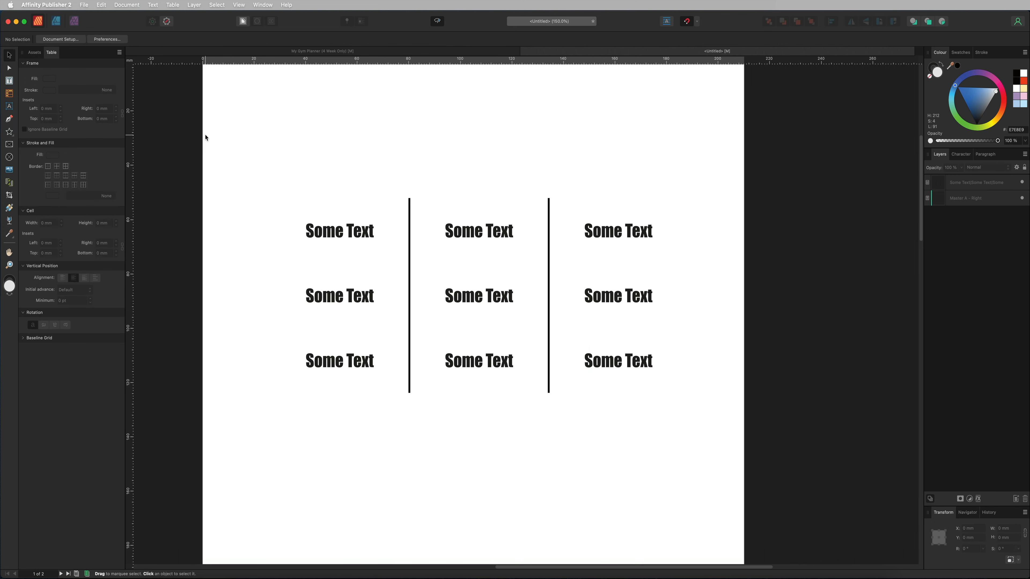
Narrow the whole table to about 124.8 mm wide and deselect it
left_click(359, 233)
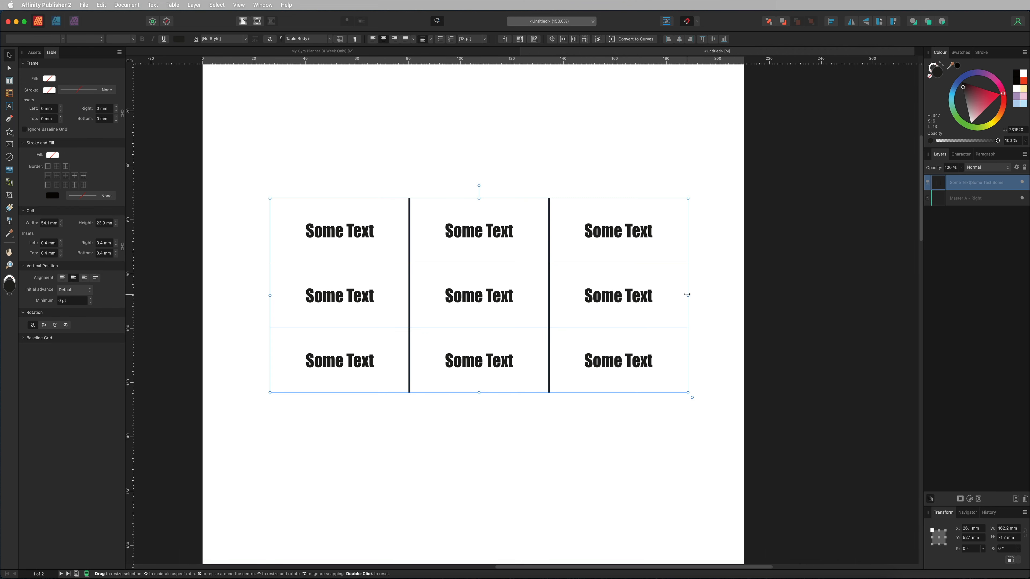
left_click_drag(683, 295, 591, 296)
left_click(630, 297)
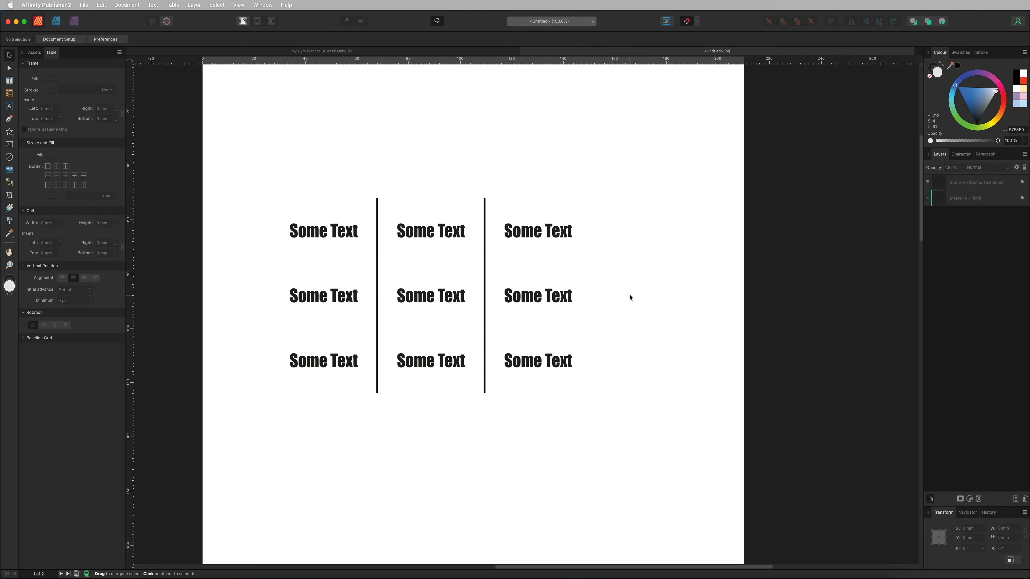
Select all the table cells and set their text size to 9 pt
left_click(443, 233)
double_click(546, 231)
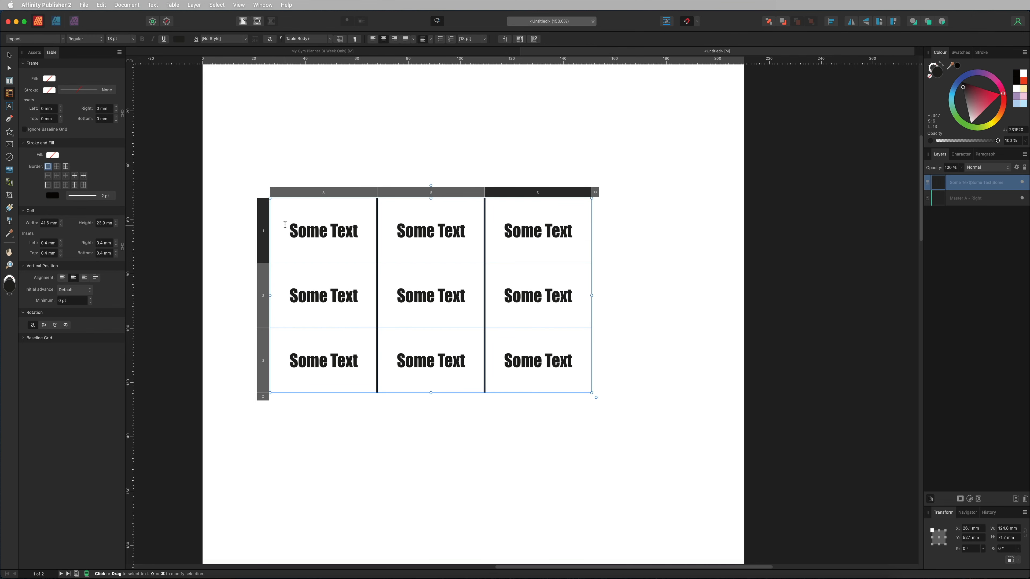
left_click_drag(285, 225, 552, 382)
left_click(133, 39)
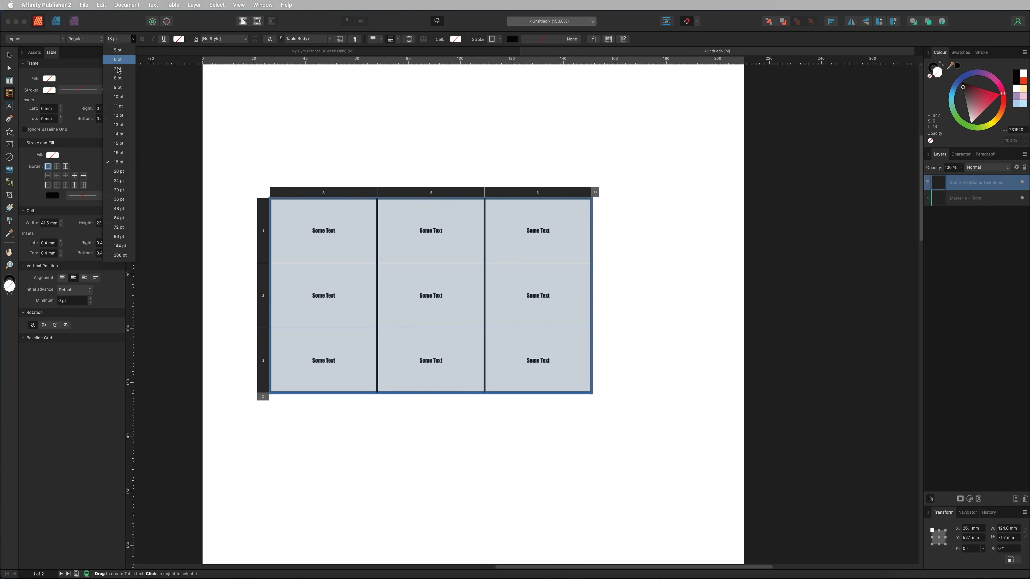
left_click(118, 89)
left_click(228, 98)
Give the top row's cells a 1.5 pt bottom border and deselect the table
left_click(455, 241)
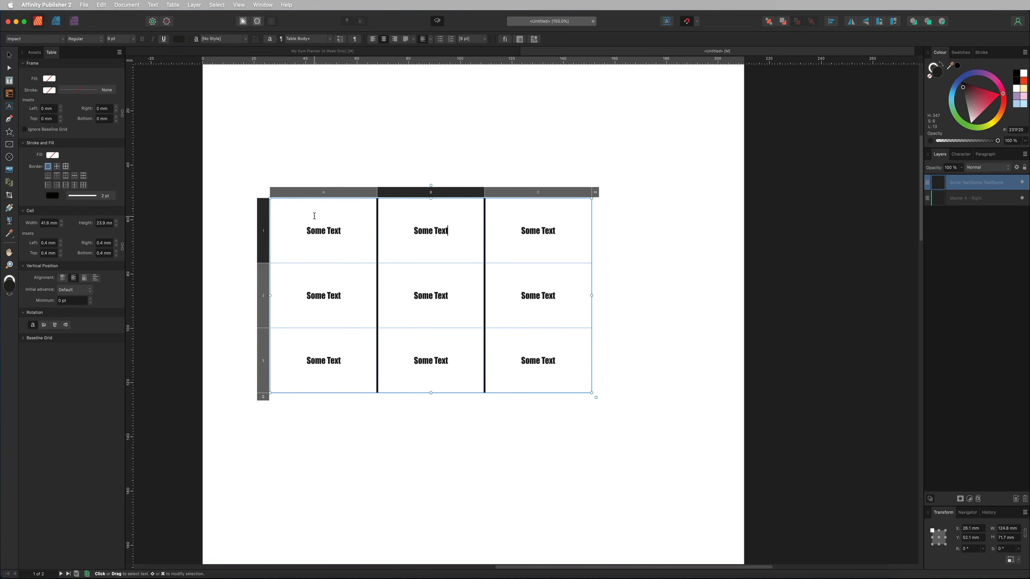
left_click_drag(346, 213, 558, 244)
left_click(47, 176)
left_click(81, 197)
left_click_drag(60, 225, 72, 226)
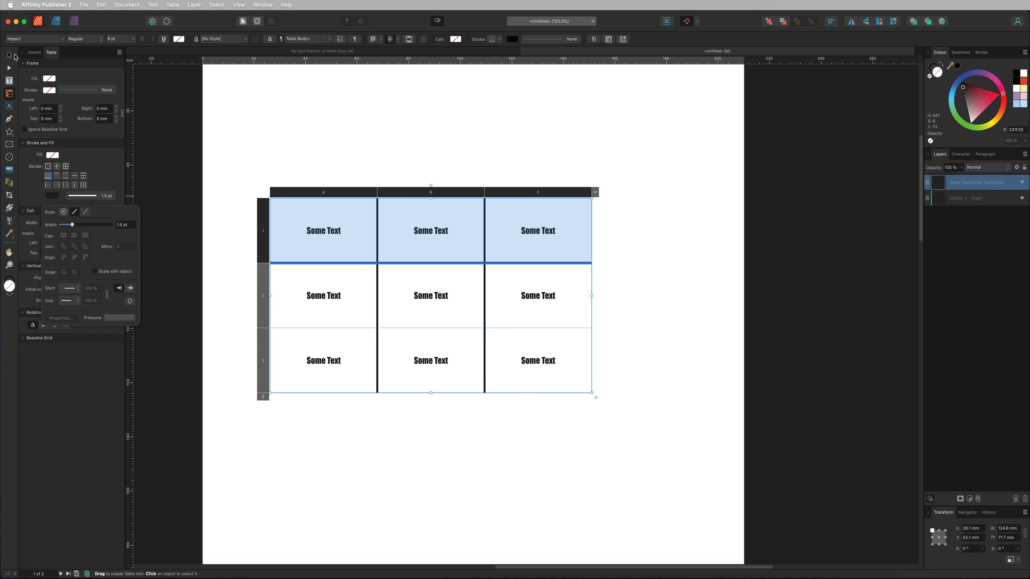
left_click(14, 57)
left_click(306, 131)
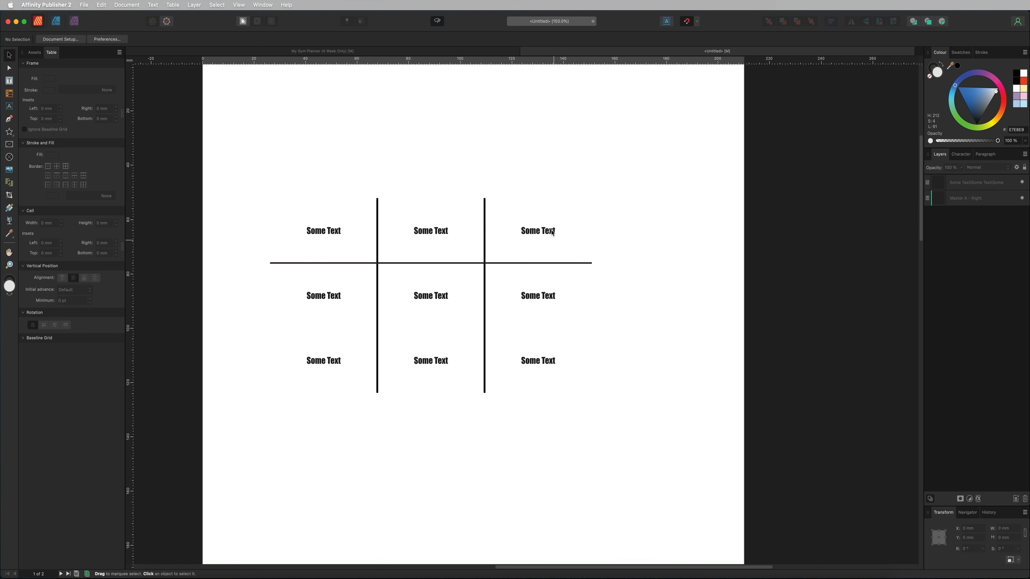
Fill the top row's cells with a pale dusty pink and deselect the table
double_click(294, 223)
left_click_drag(295, 222, 531, 234)
left_click(53, 155)
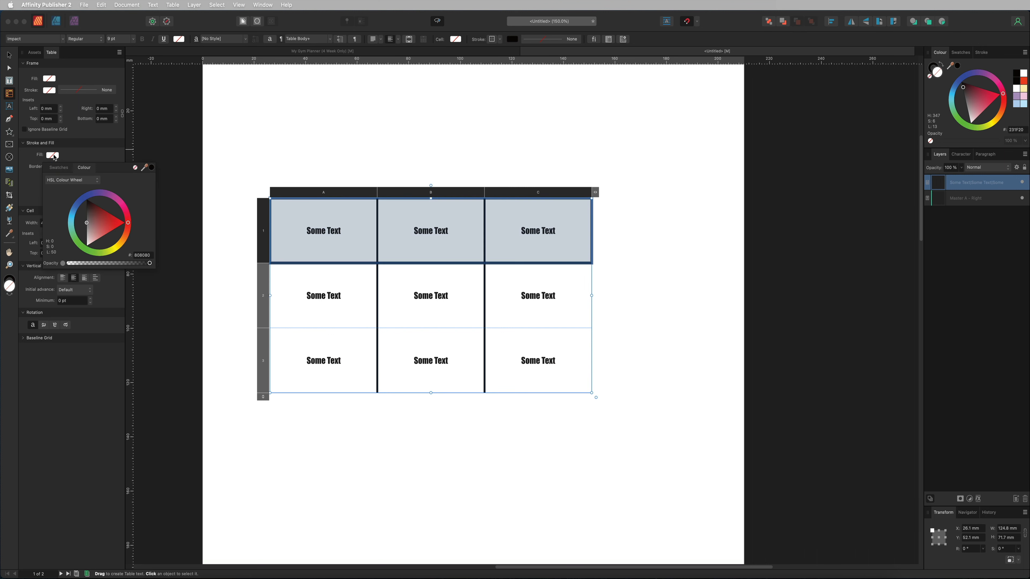
left_click_drag(107, 223, 92, 237)
left_click(9, 55)
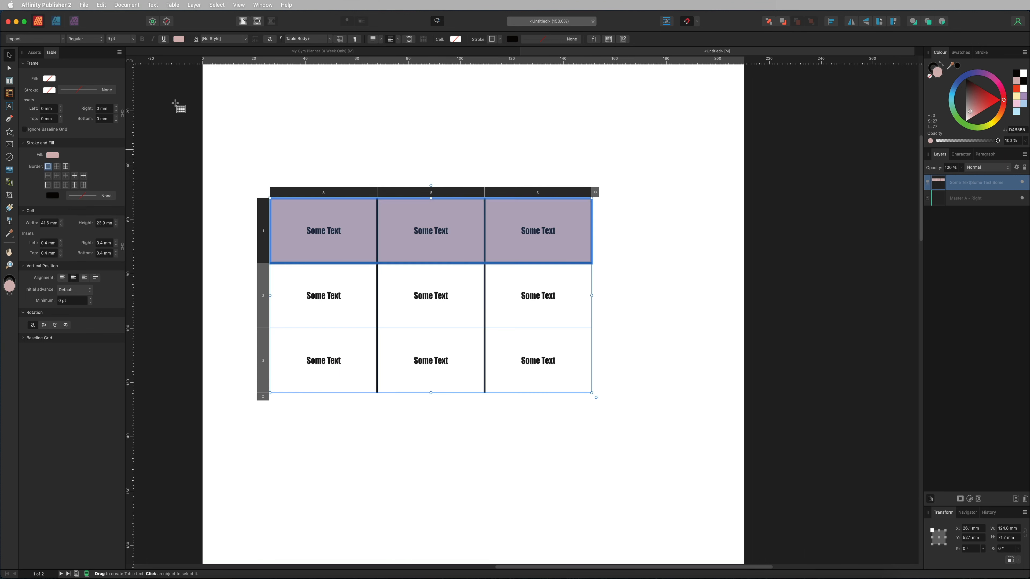
left_click(190, 108)
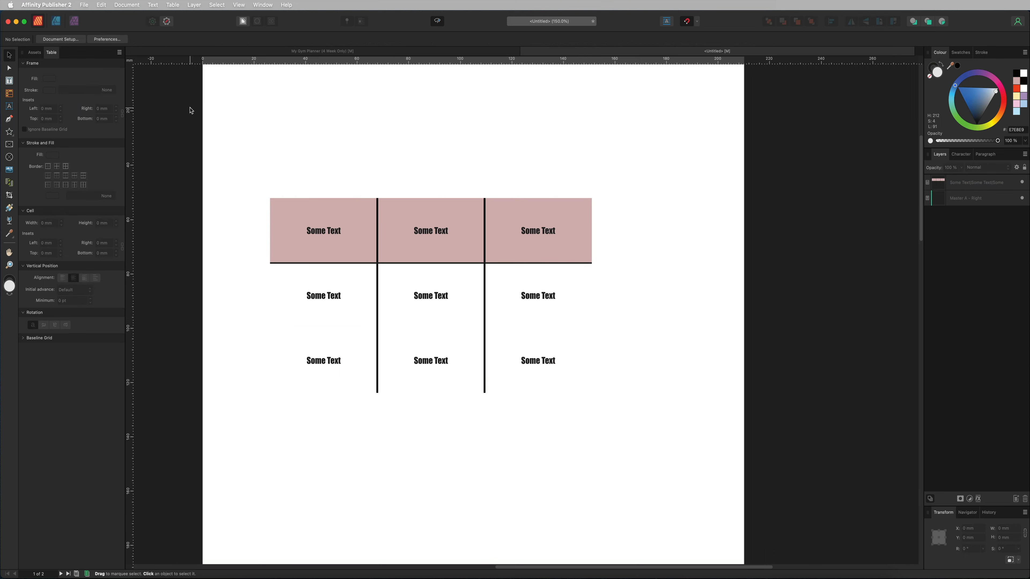
Reduce the top row's height to about 6 mm and select all of its cells
double_click(312, 215)
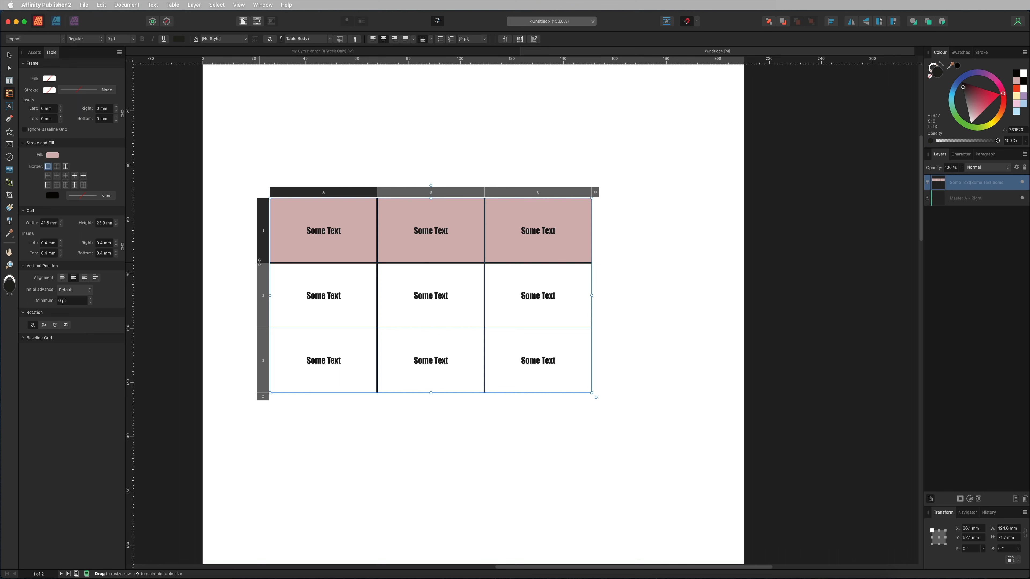
left_click_drag(264, 263, 539, 204)
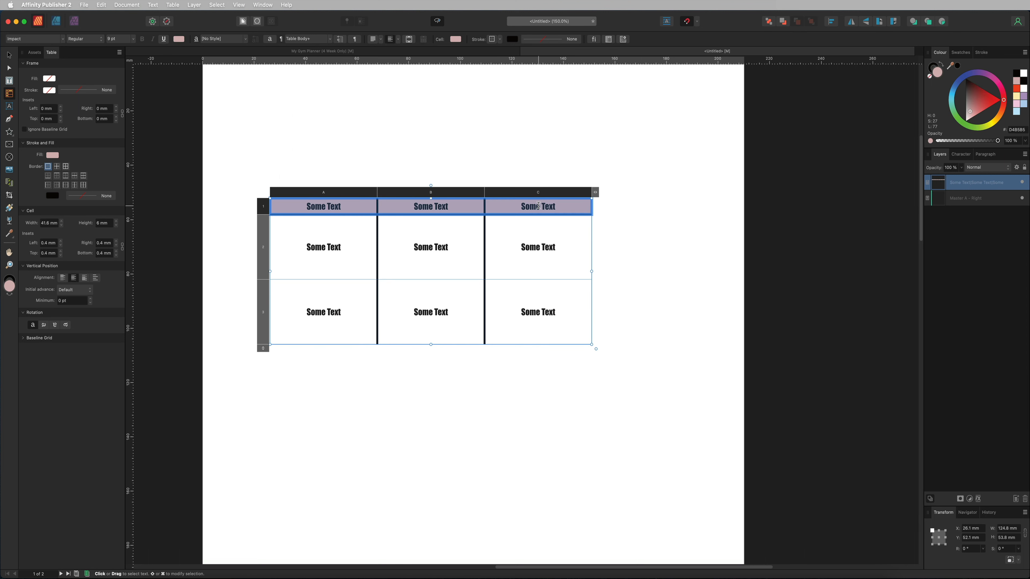
Change the top row's text to the Better Saturday font and colour it white
left_click(63, 39)
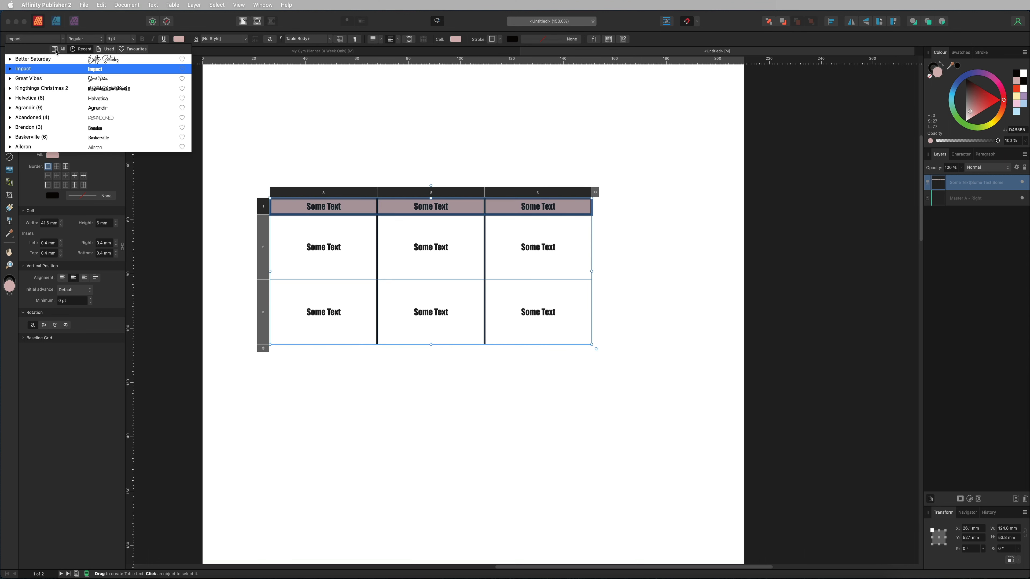
left_click(57, 61)
left_click(178, 39)
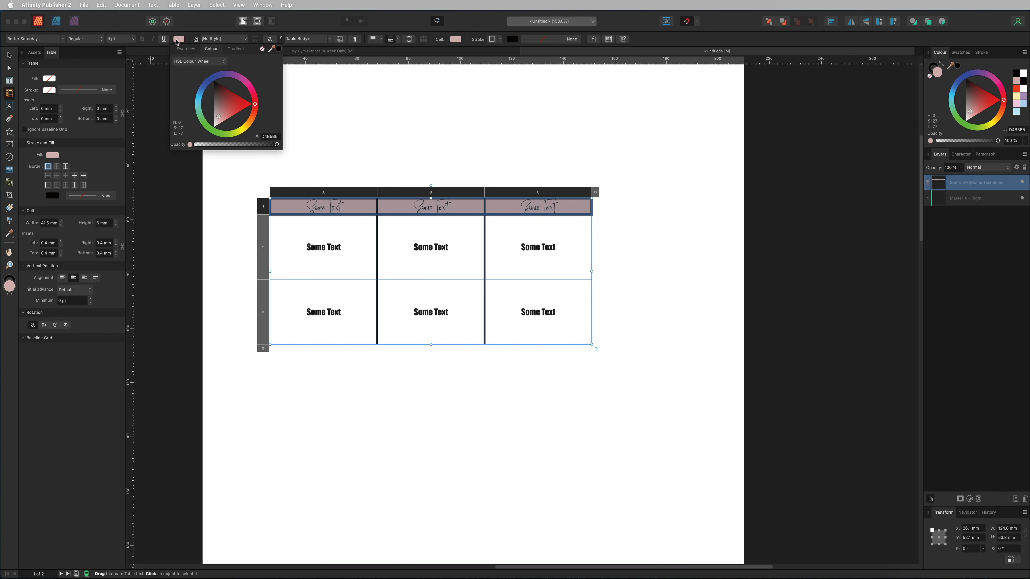
left_click_drag(224, 121, 211, 135)
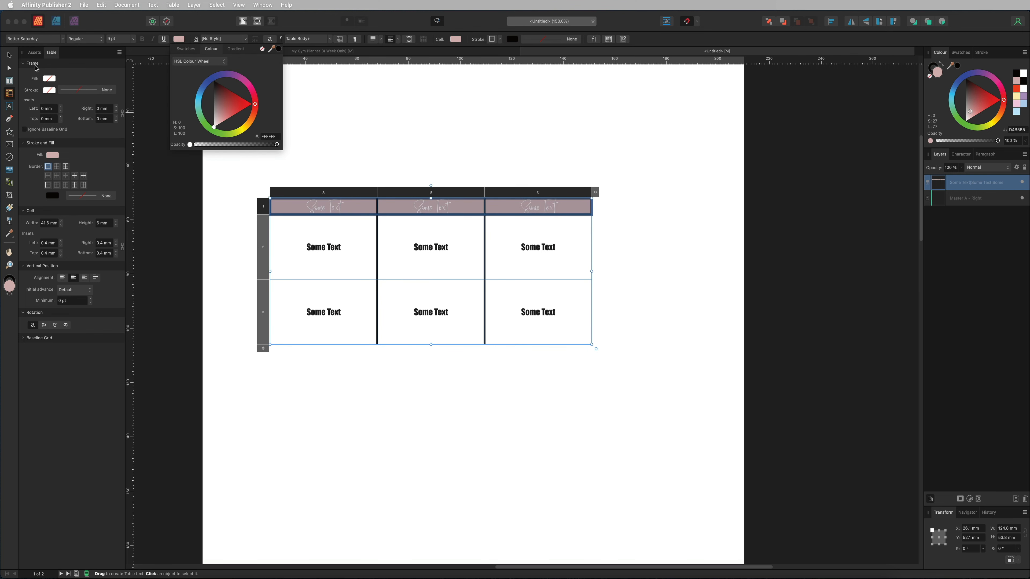
left_click(238, 213)
Select the two lower cells of the first column and fill them with pale green
double_click(288, 225)
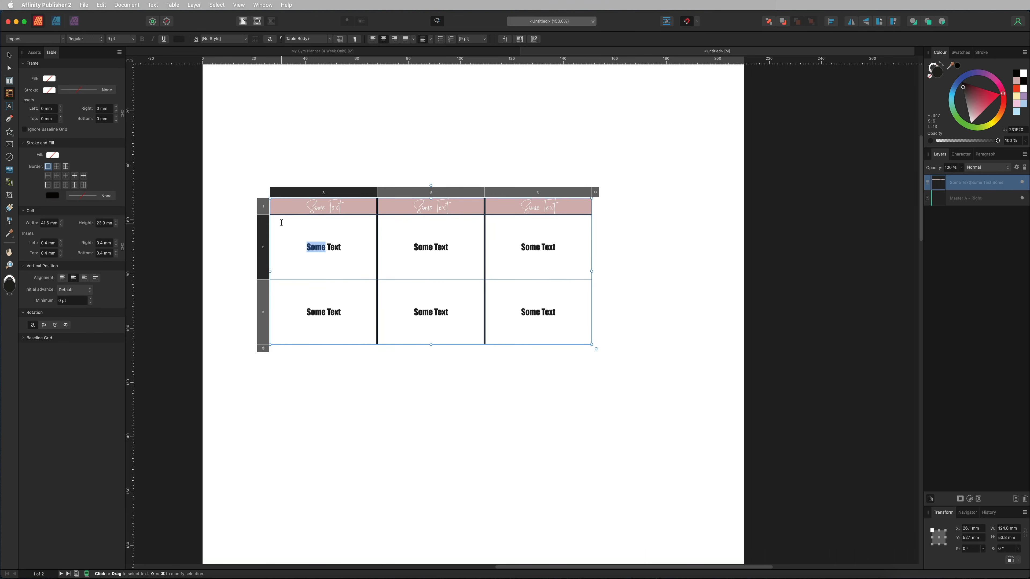
left_click_drag(281, 223, 361, 306)
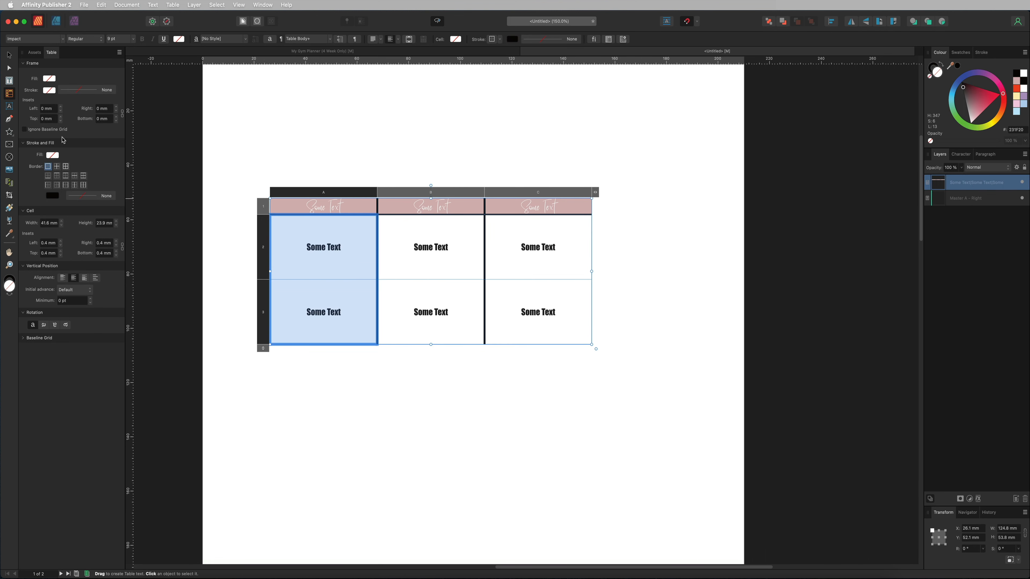
left_click(52, 155)
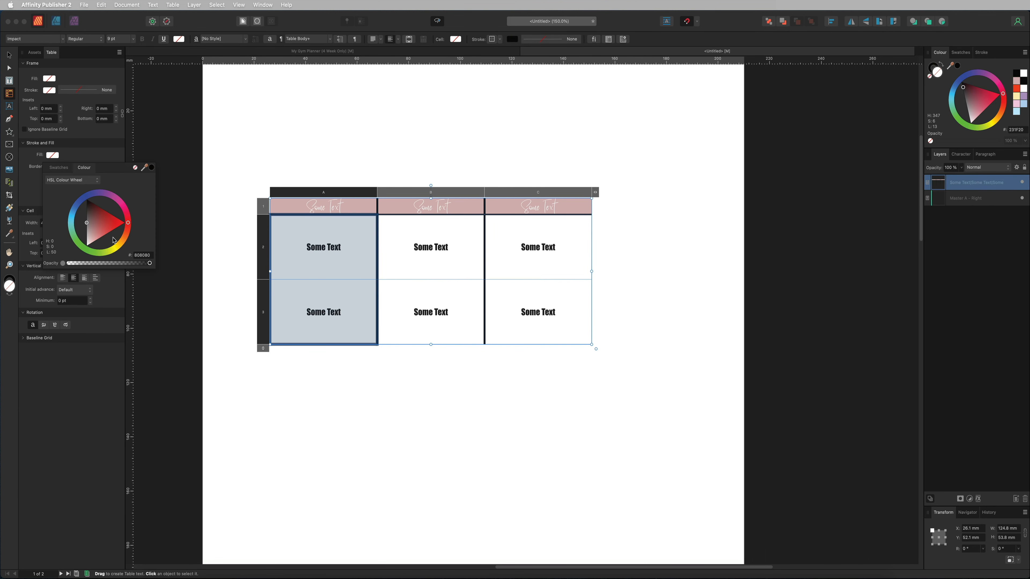
left_click(92, 251)
left_click_drag(92, 247, 81, 211)
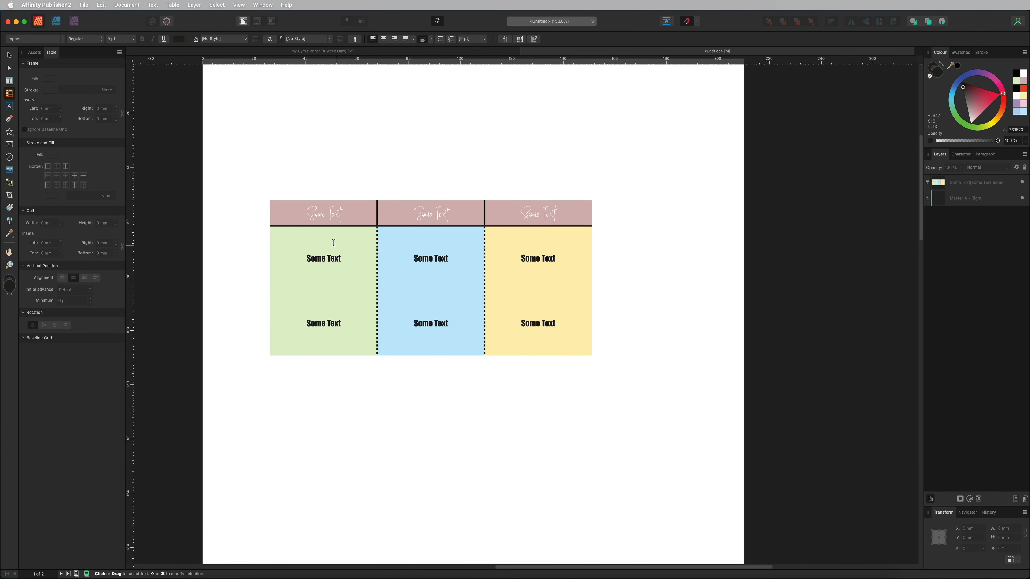
Narrow the first column to about 24.9 mm and widen the middle column into the third
left_click(317, 243)
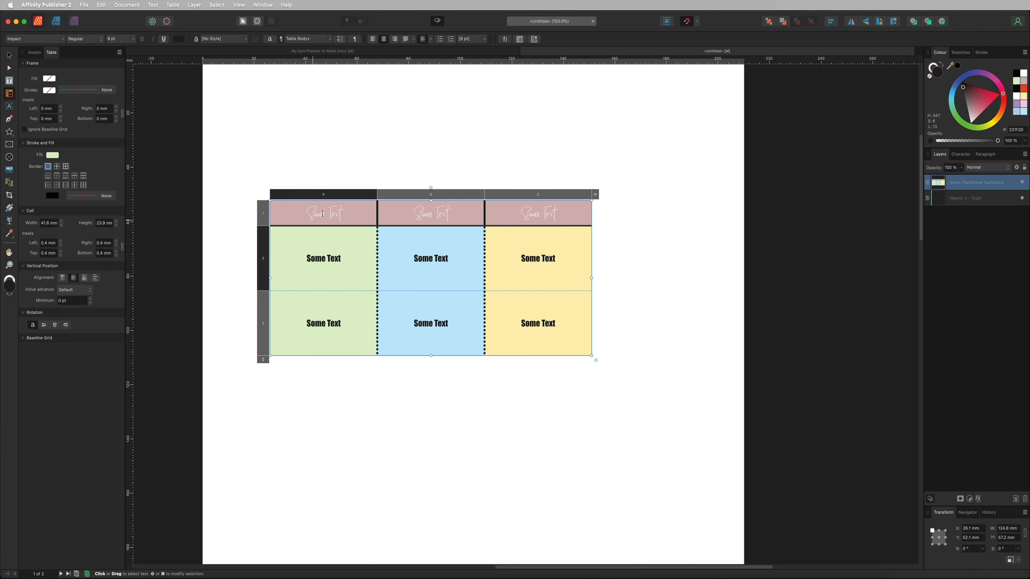
left_click_drag(377, 194, 334, 195)
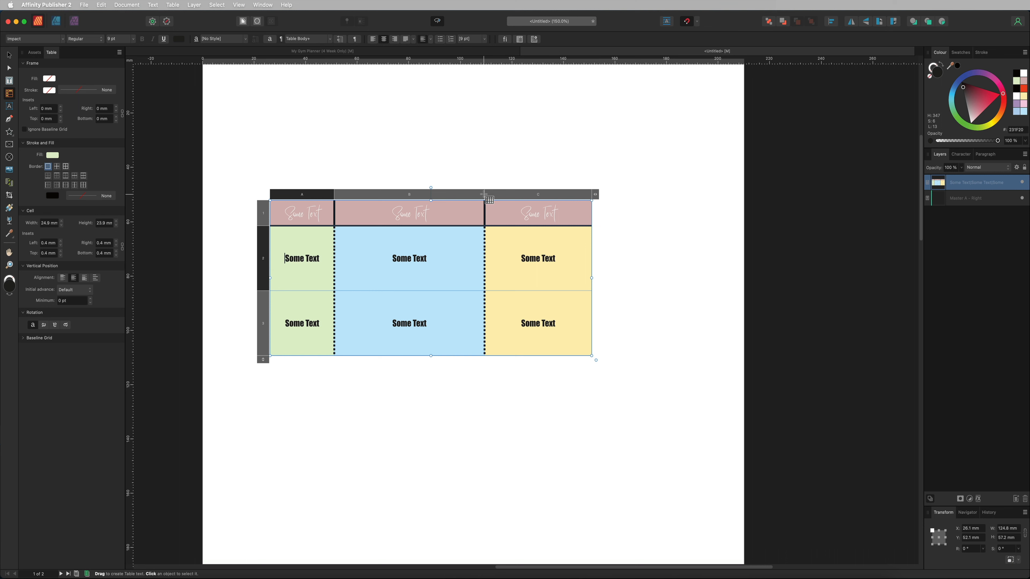
left_click_drag(484, 194, 565, 199)
Select all the cells and distribute the table's columns evenly
left_click_drag(279, 202, 574, 332)
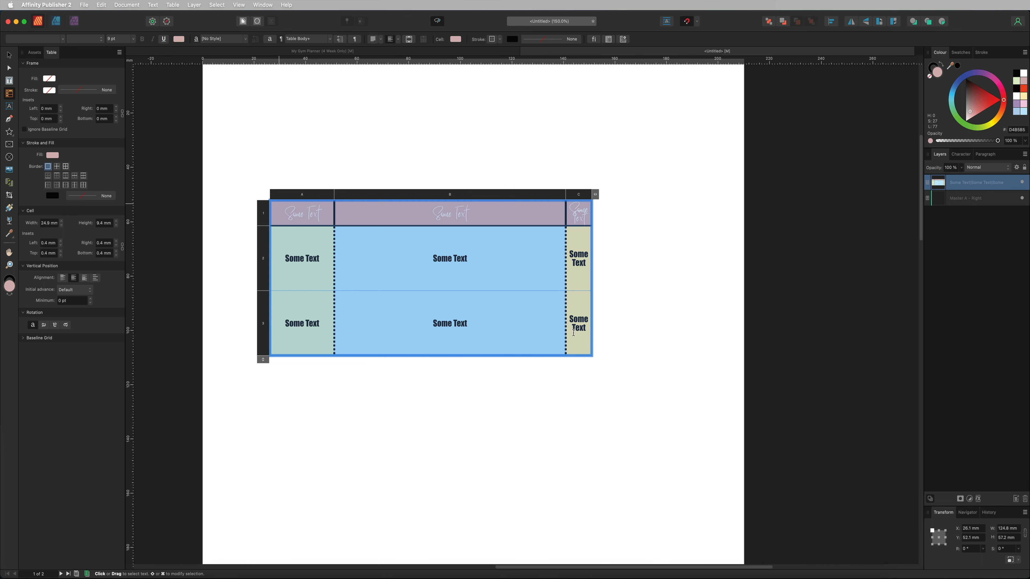
right_click(367, 245)
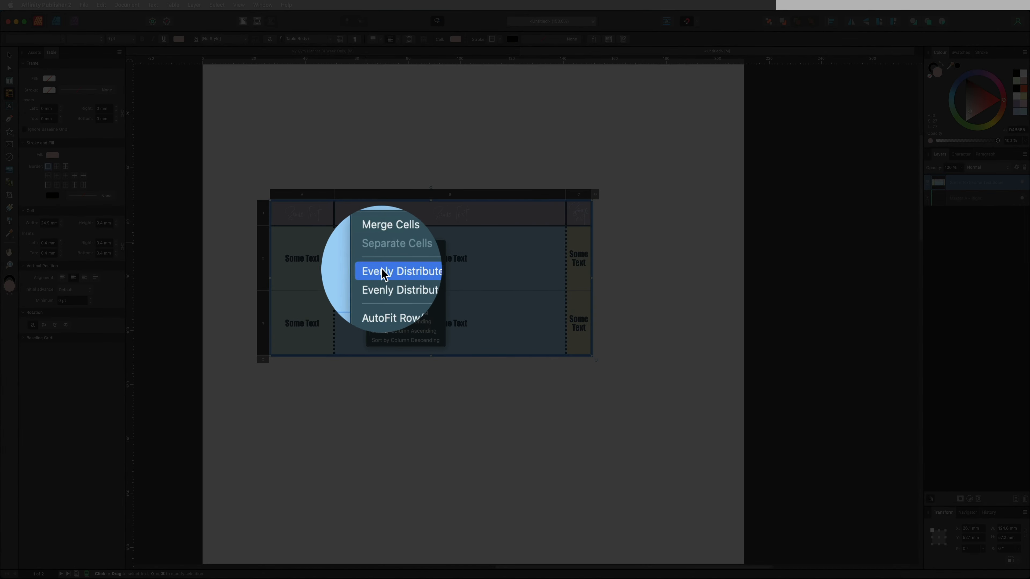
left_click(383, 271)
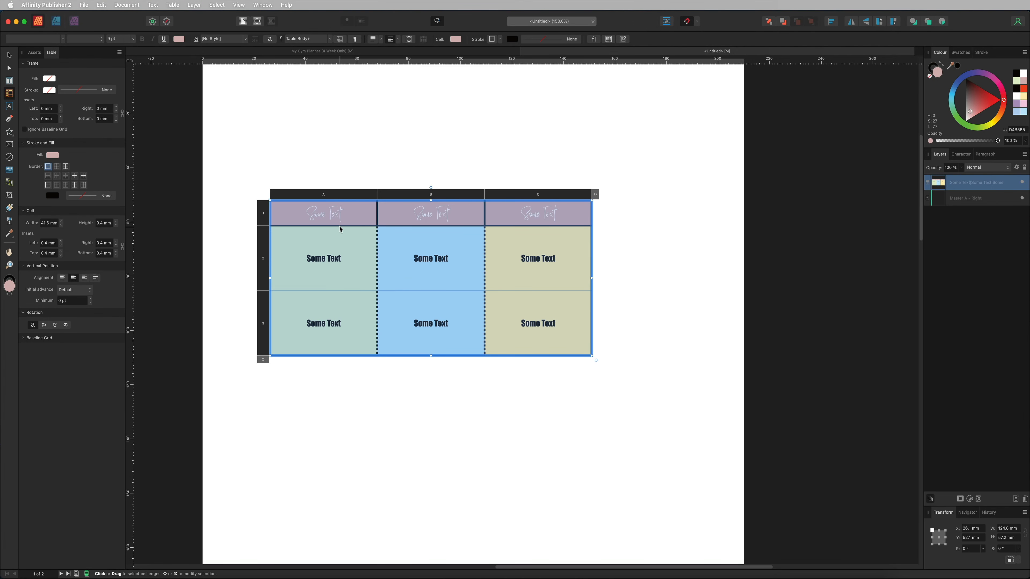
Reduce the bottom row's height to about 7.7 mm and add three rows below it
left_click(298, 324)
mouse_move(265, 356)
left_mouse_down()
mouse_move(265, 312)
mouse_move(267, 361)
left_mouse_up()
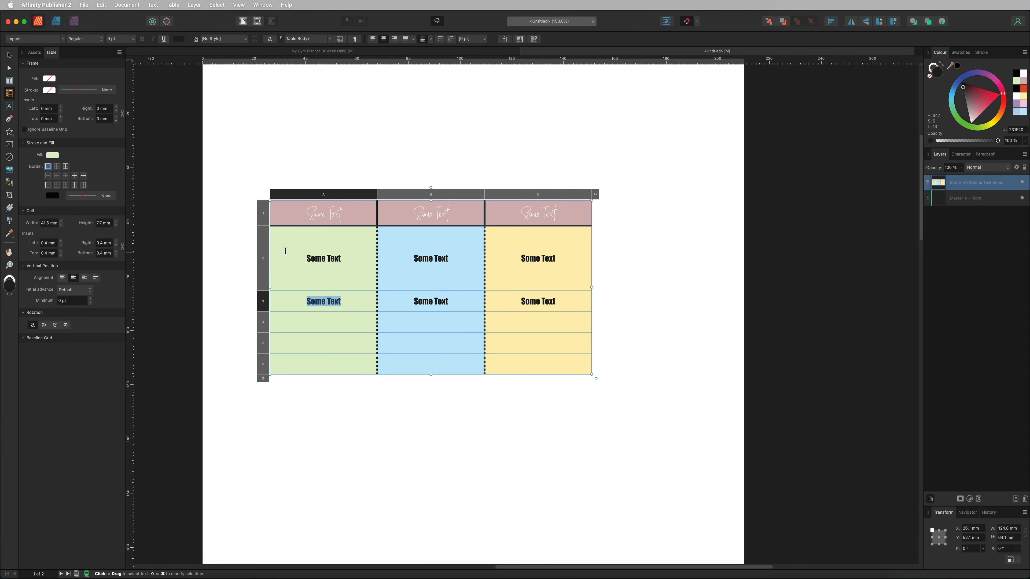
Distribute all the rows below the pink header row evenly and clear the cell selection
left_click_drag(285, 283, 540, 365)
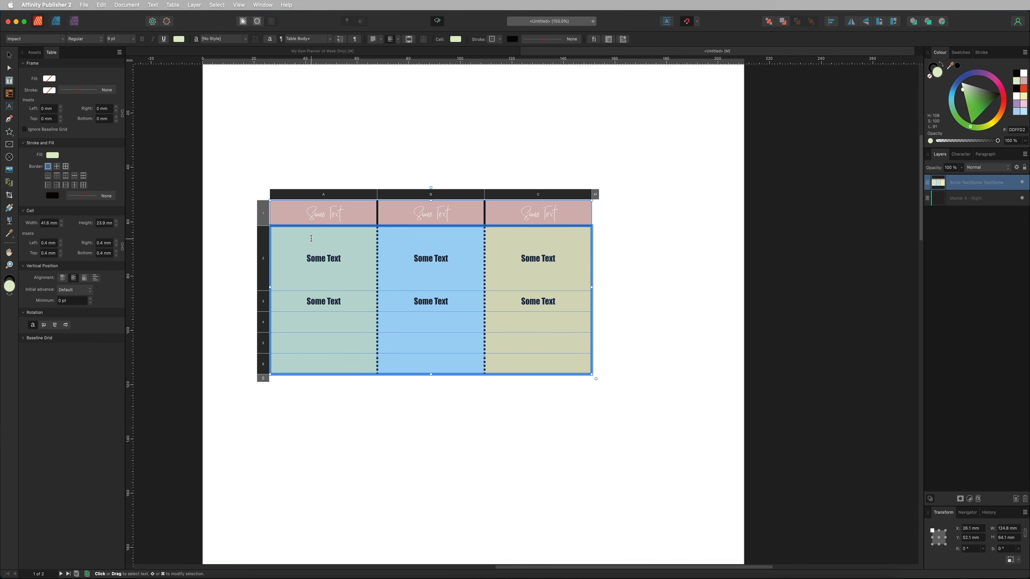
right_click(312, 240)
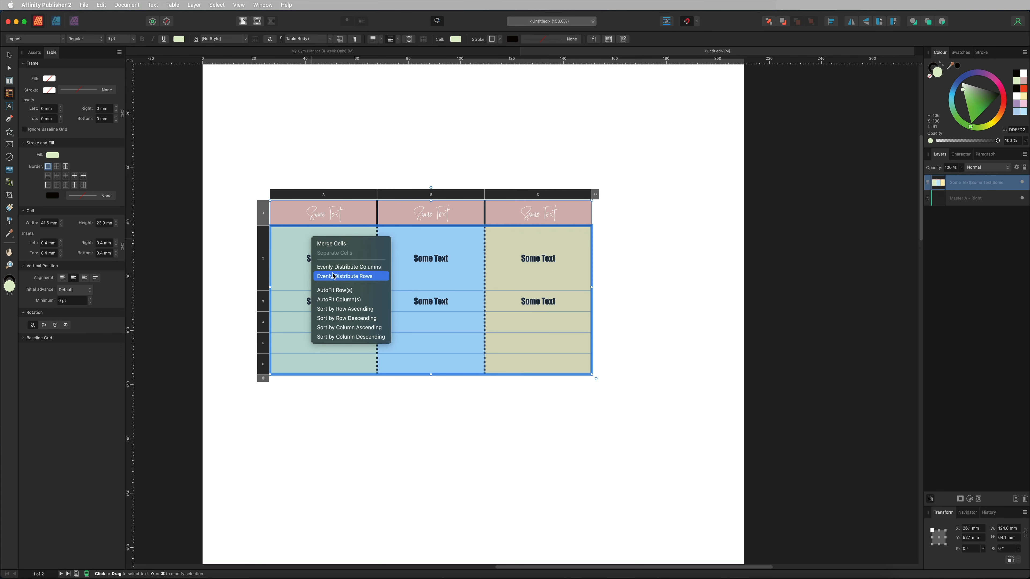
left_click(364, 276)
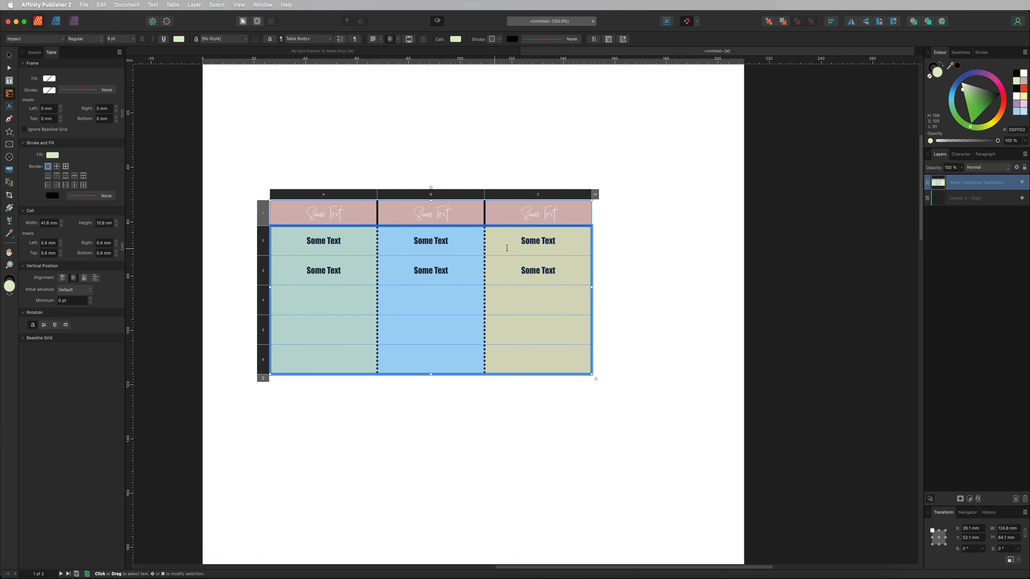
left_click(497, 248)
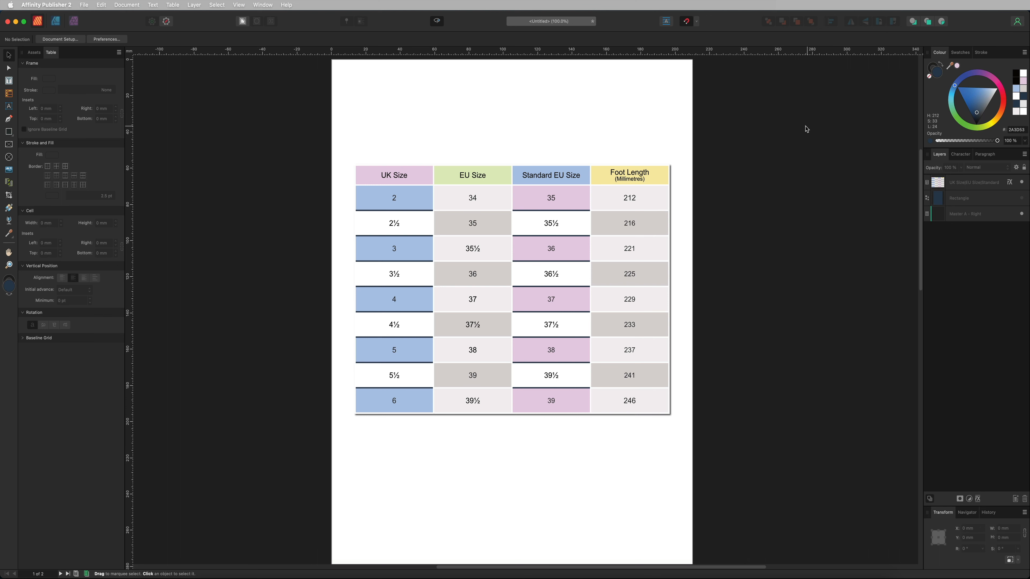
Select all the cells of the shoe size table and left-align their text
left_click(404, 177)
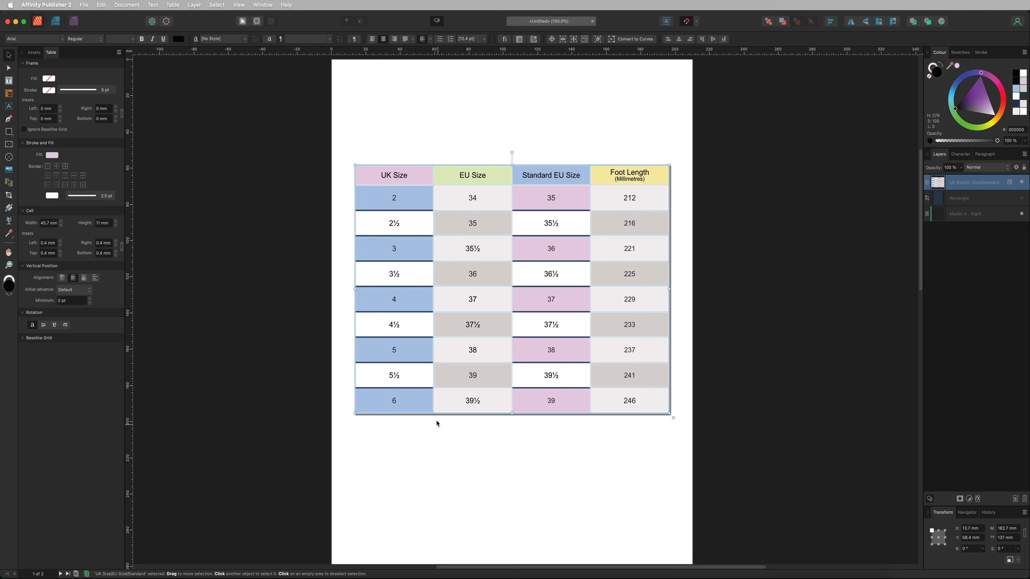
left_click(628, 155)
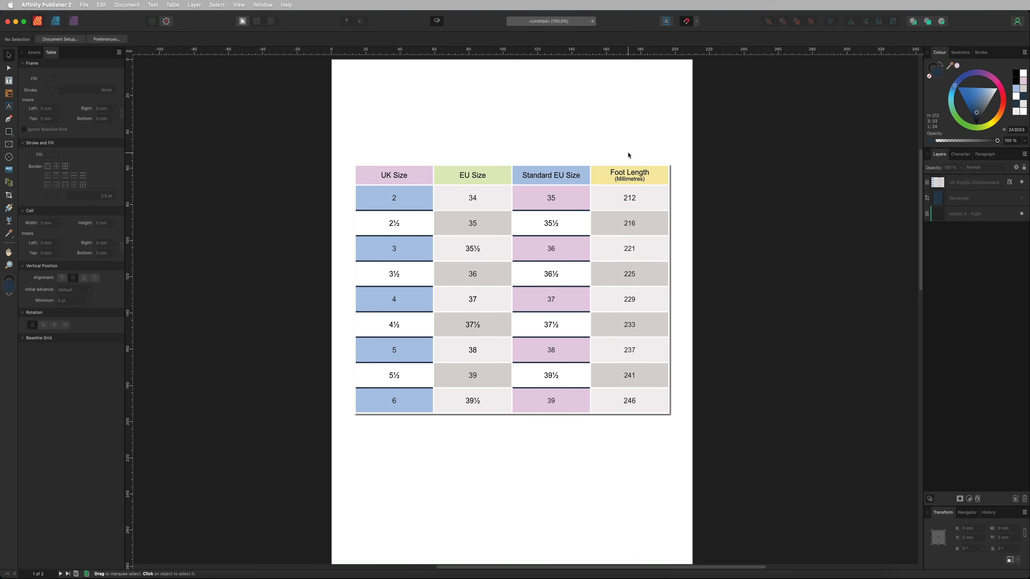
double_click(423, 175)
left_click_drag(376, 173, 651, 420)
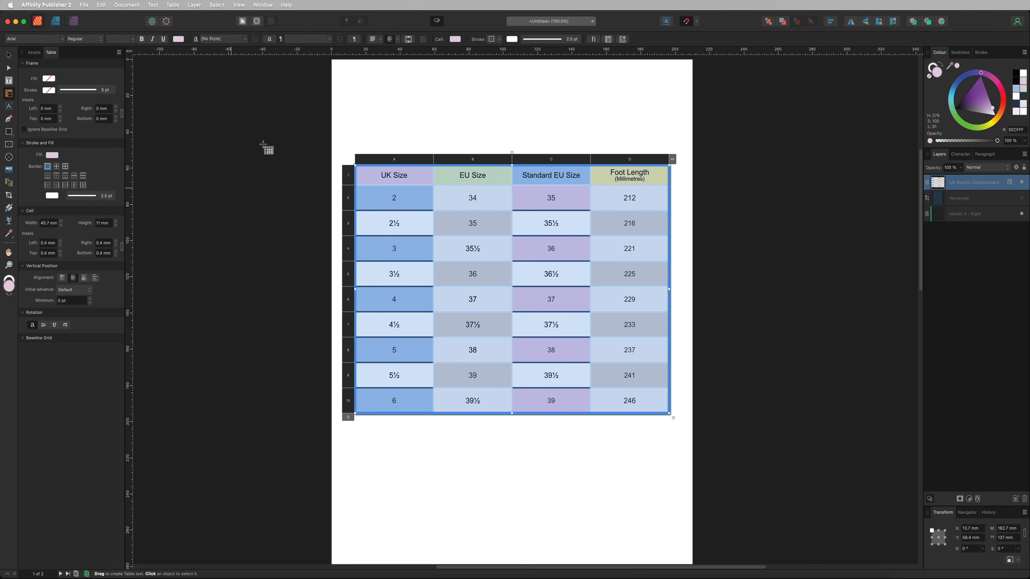
left_click(381, 40)
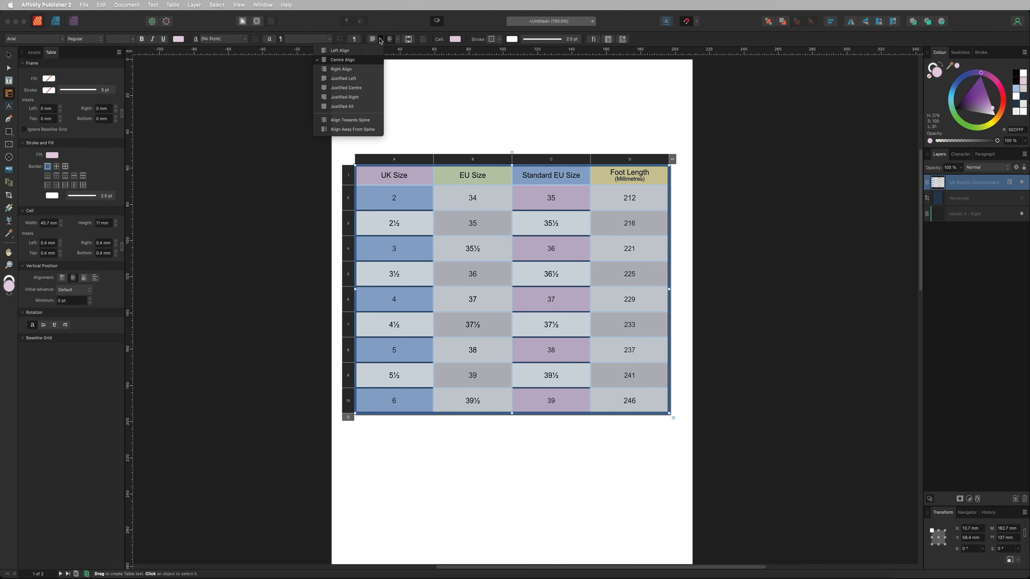
left_click(348, 49)
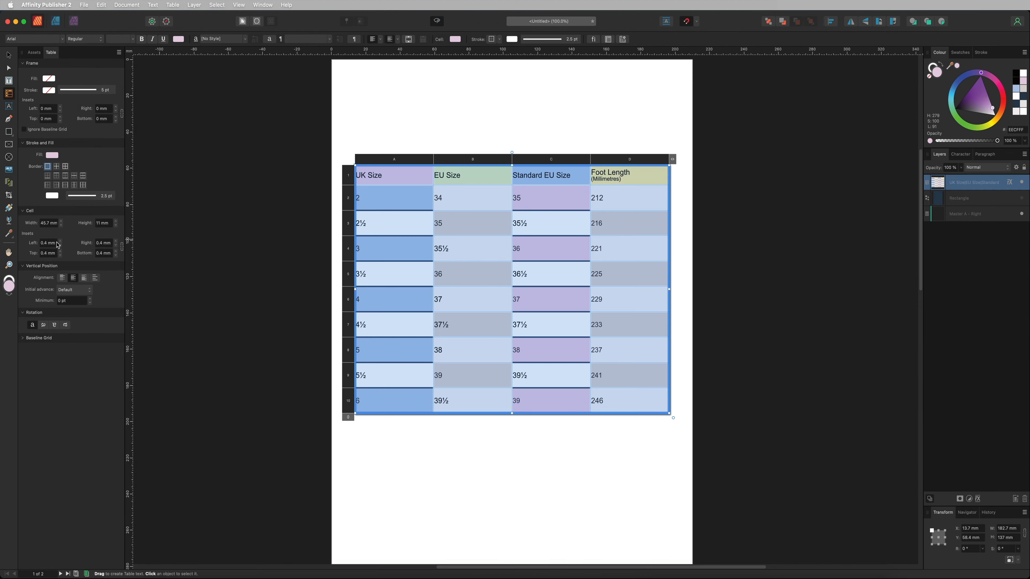
Set the left inset of all the shoe size table's cells to 3 mm
left_click(60, 241)
left_click(60, 241)
left_click(60, 241)
left_click(60, 241)
left_click(60, 241)
left_click(60, 241)
left_click(60, 241)
left_click(60, 245)
left_click(60, 245)
left_click(60, 245)
left_click(60, 245)
left_click(60, 245)
left_click(60, 245)
left_click(61, 242)
left_click(61, 241)
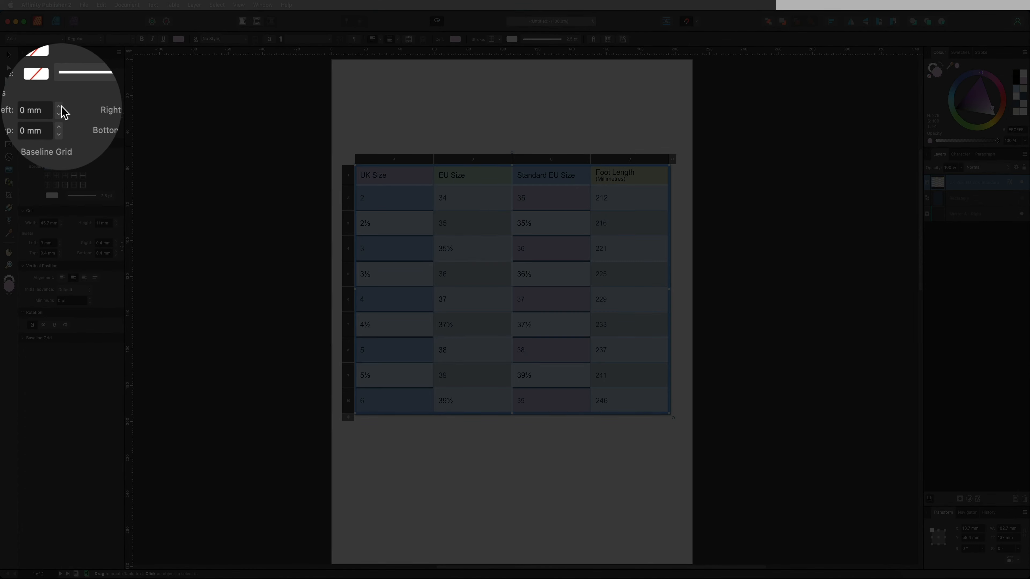
Try a 2 mm left inset on the table's frame and return it to 0 mm
left_click(60, 107)
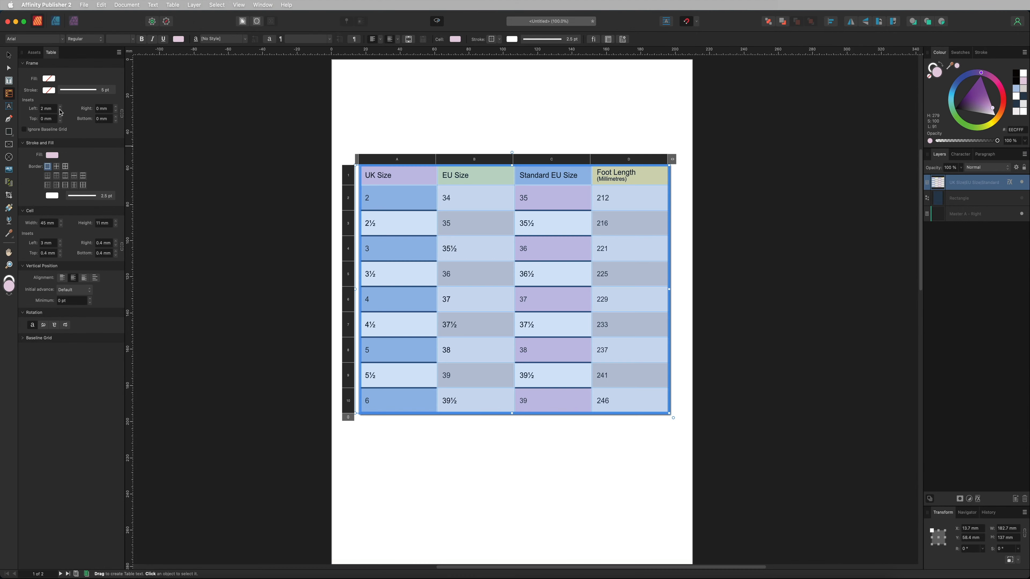
left_click(60, 111)
left_click(60, 111)
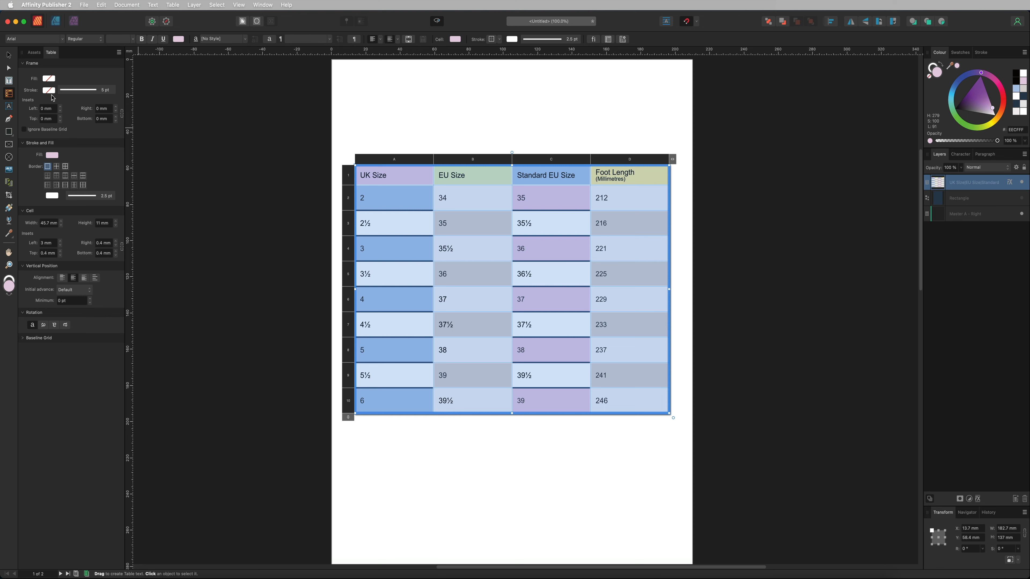
Try a black 12 pt stroke around the table's frame, remove it with the no-line style, and deselect the table
left_click(49, 90)
mouse_move(90, 148)
left_mouse_down()
mouse_move(90, 119)
mouse_move(80, 125)
left_mouse_up()
left_click(82, 90)
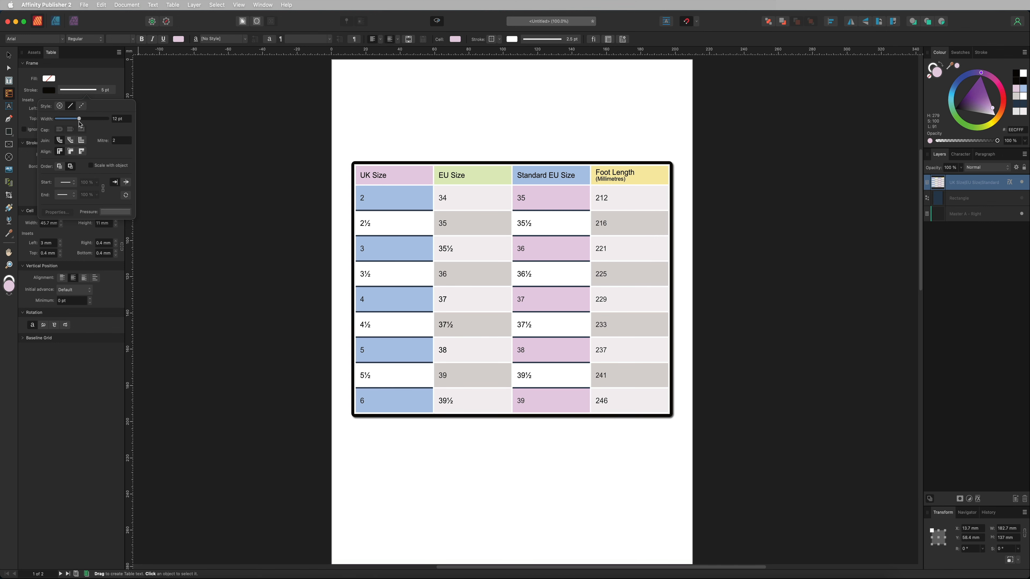
left_click(60, 106)
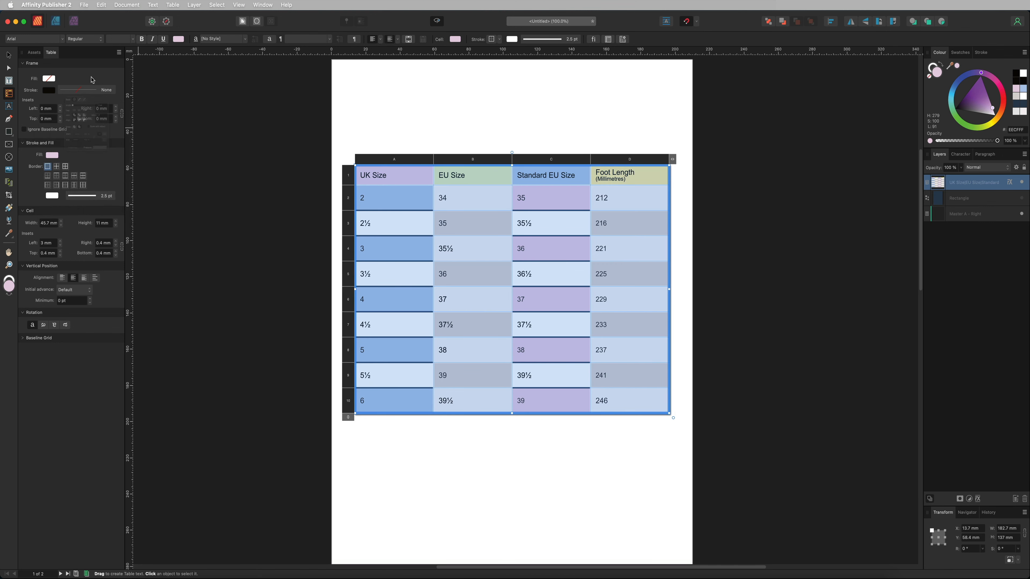
key("Escape")
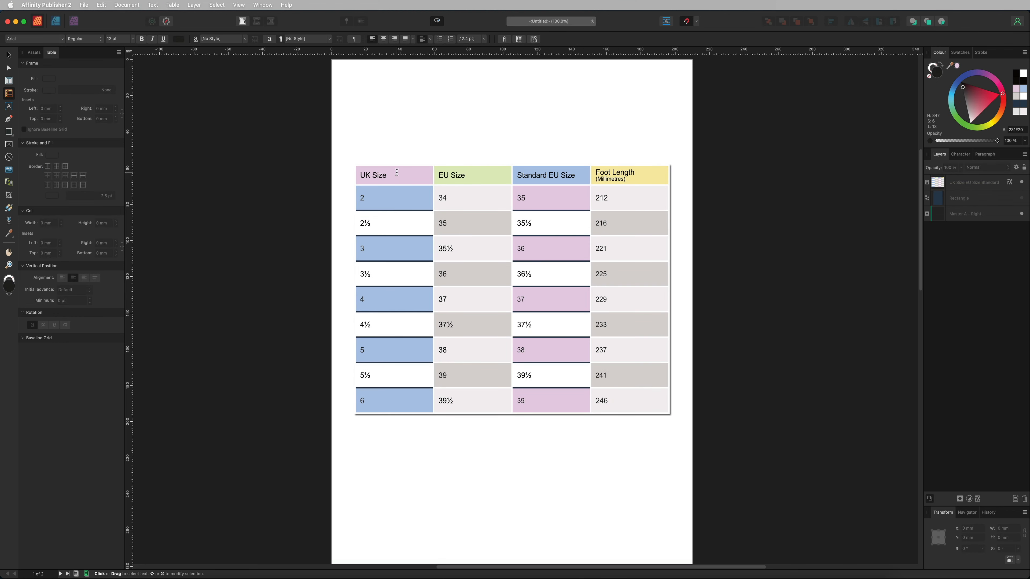
Select all the cells of the shoe size table and centre-align their text
double_click(363, 178)
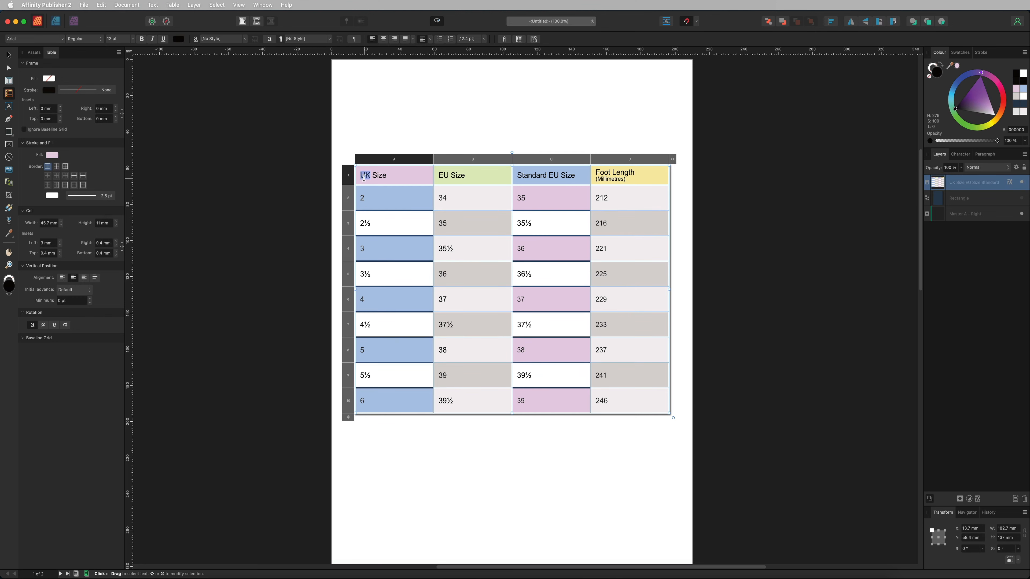
left_click_drag(361, 173, 616, 404)
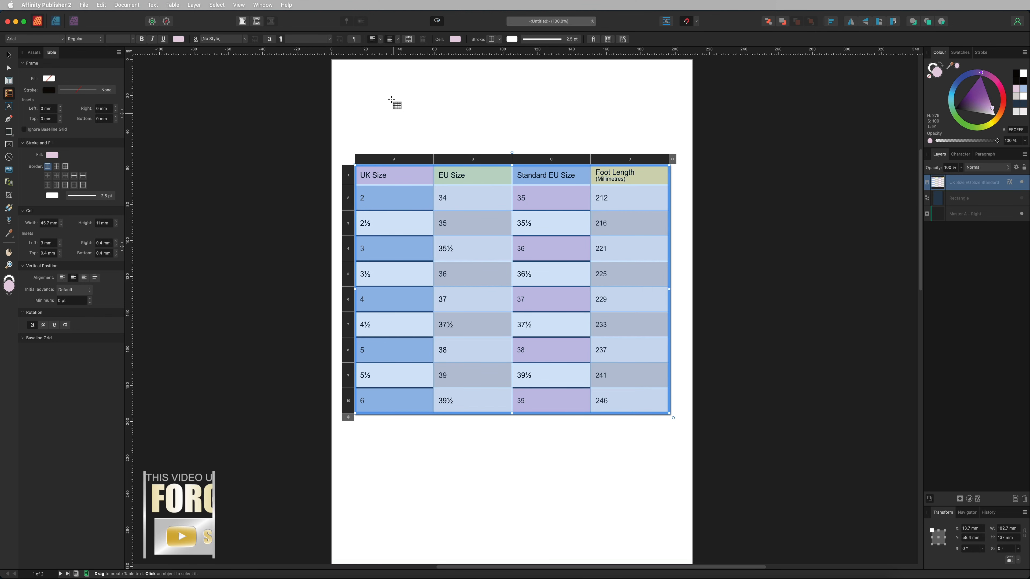
left_click(380, 39)
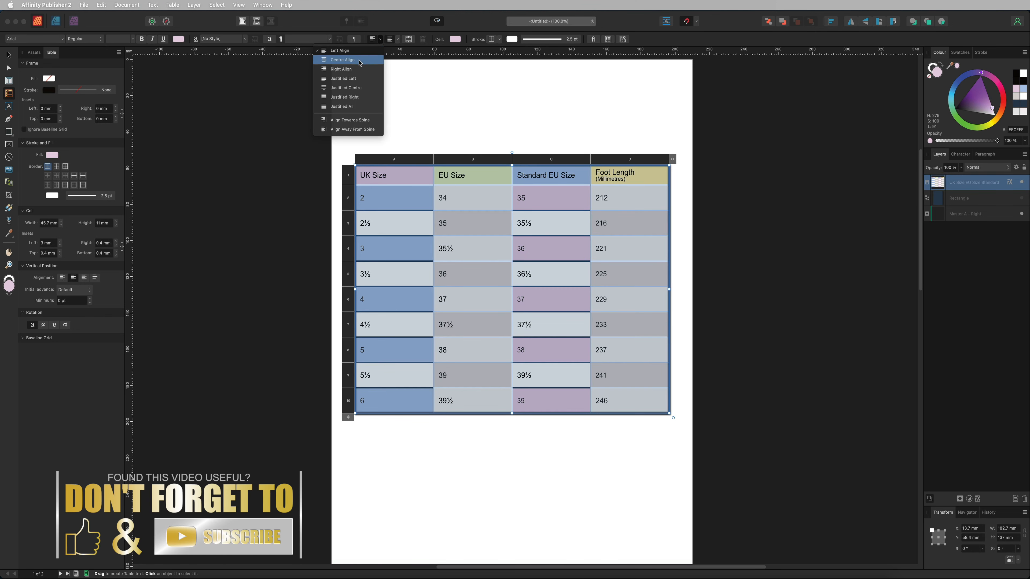
left_click(360, 61)
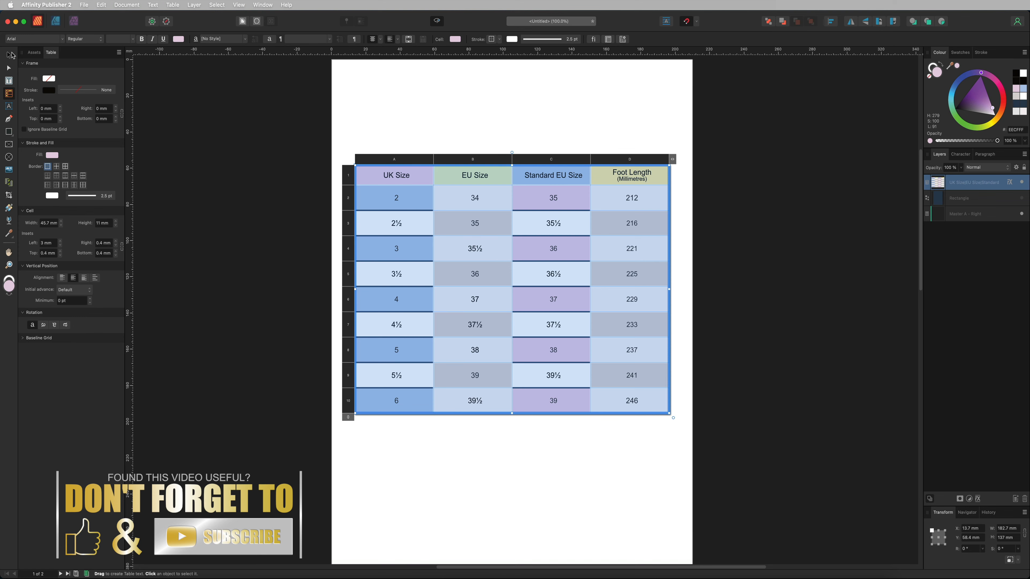